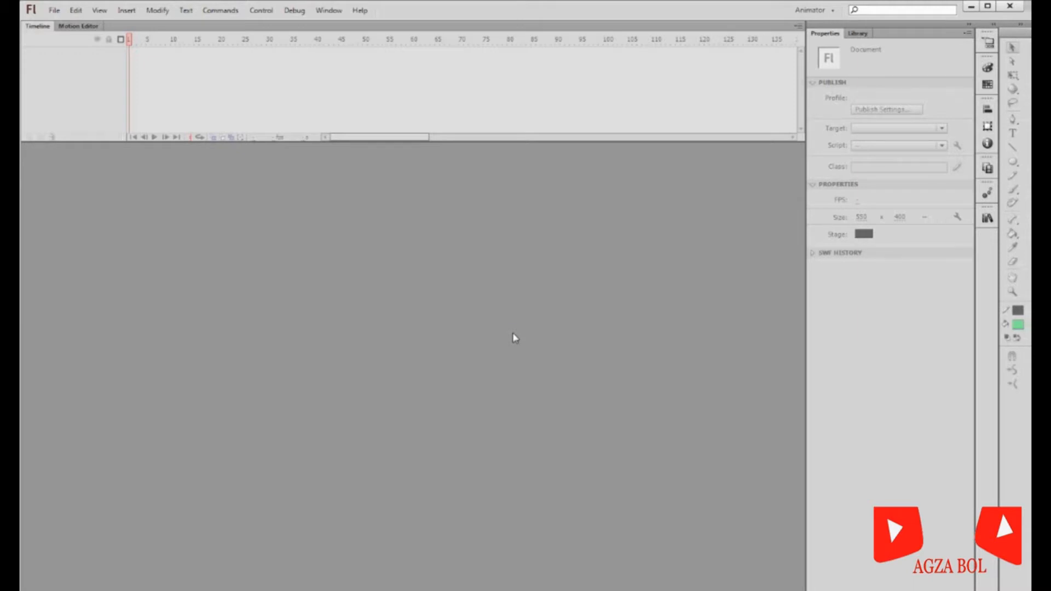
Create a new ActionScript 3.0 document with the default settings.
{"action": "key", "text": "ctrl+n"}
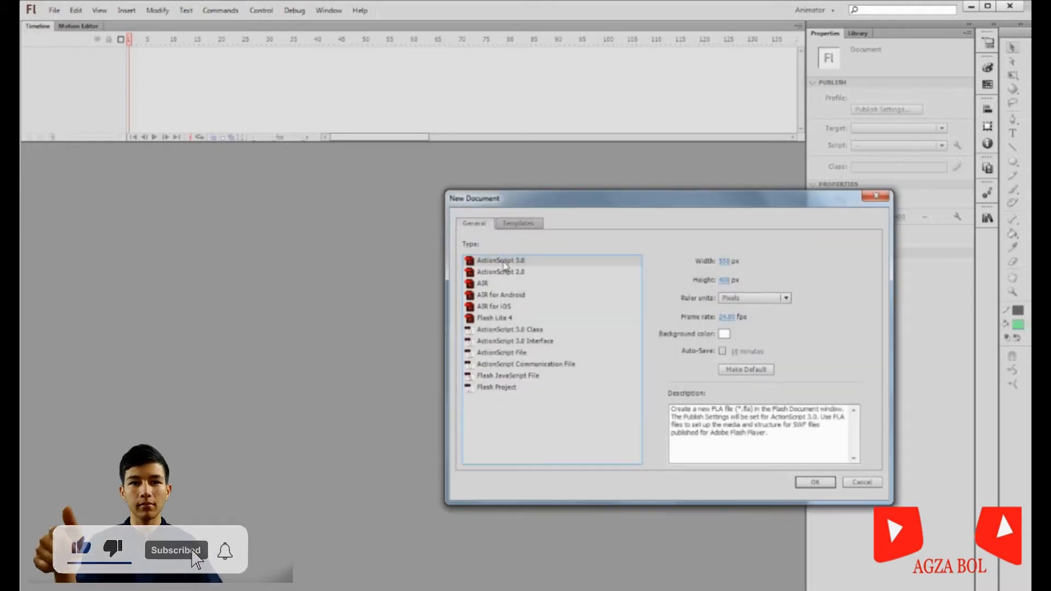
{"action": "left_click", "coordinate": [500, 261]}
{"action": "left_click", "coordinate": [567, 264]}
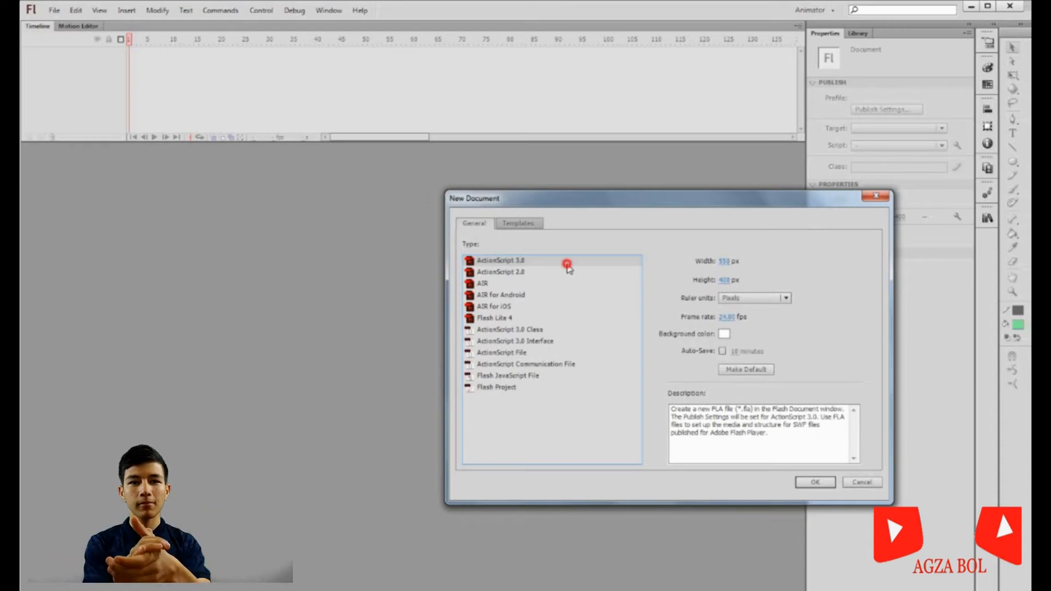
{"action": "left_click", "coordinate": [567, 264]}
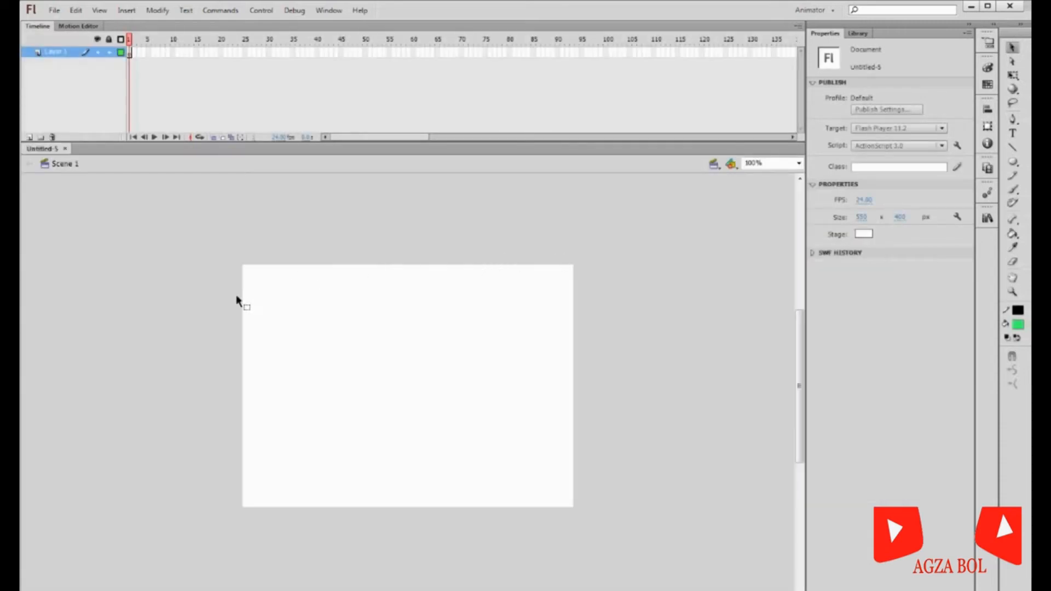
{"action": "left_click_drag", "start_coordinate": [186, 225], "coordinate": [625, 538]}
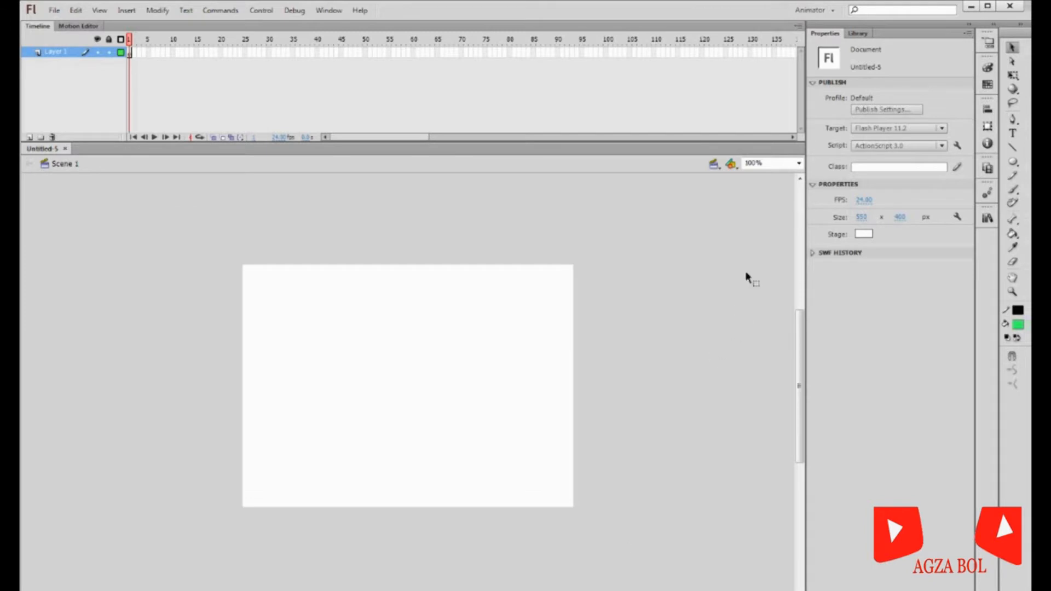
{"action": "left_click", "coordinate": [770, 165]}
{"action": "key", "text": "BackSpace"}
{"action": "type", "text": "150"}
{"action": "key", "text": "Return"}
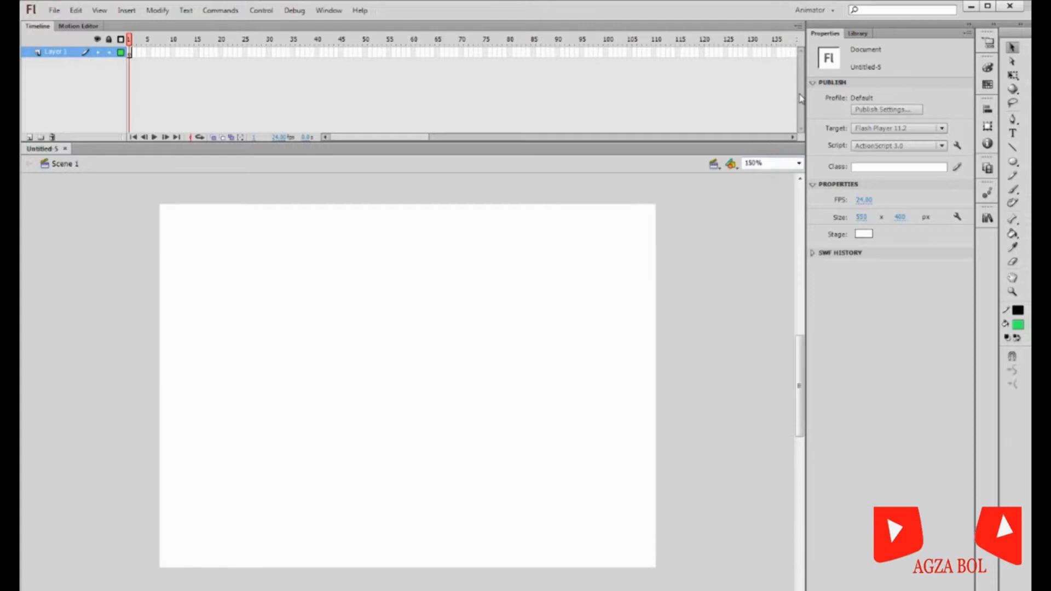
{"action": "left_click", "coordinate": [786, 163]}
{"action": "key", "text": "BackSpace"}
{"action": "type", "text": "100"}
{"action": "key", "text": "Return"}
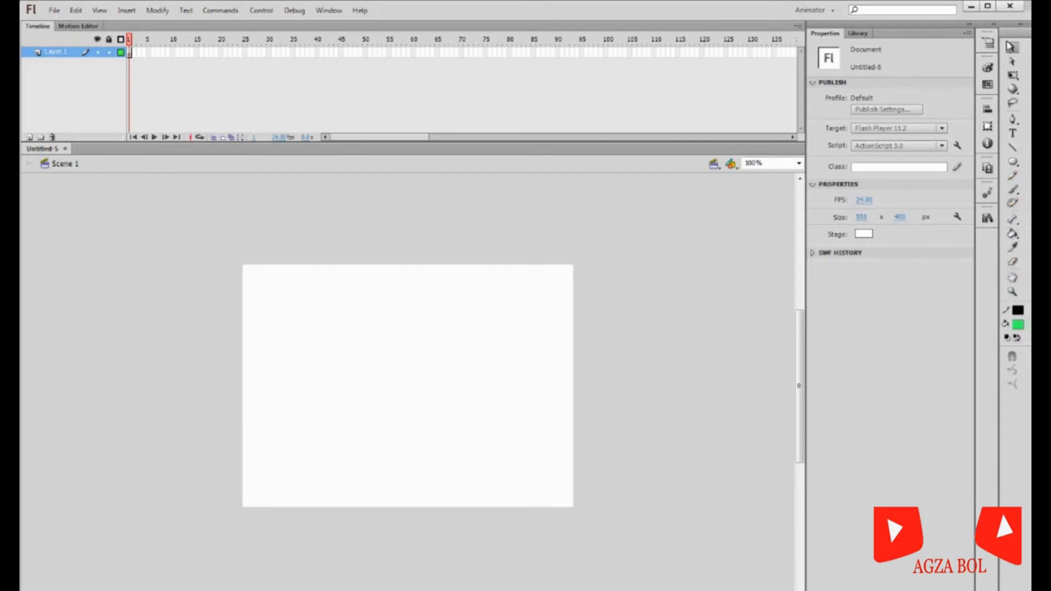
Choose the Oval Tool and set a light cyan fill with a dark purple stroke.
{"action": "left_click", "coordinate": [1013, 47]}
{"action": "left_click", "coordinate": [1013, 162]}
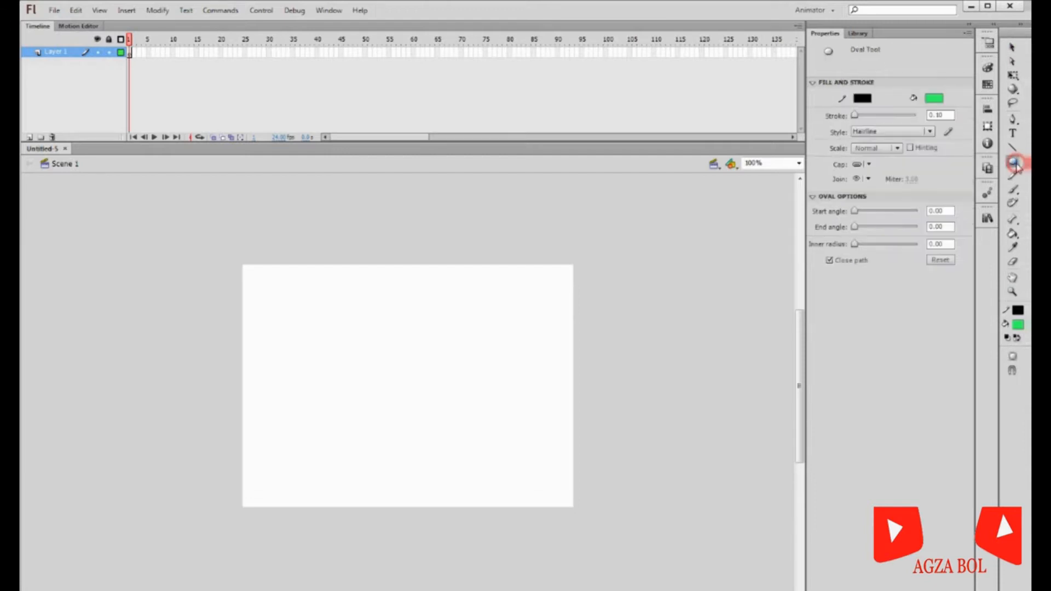
{"action": "left_click", "coordinate": [1014, 162]}
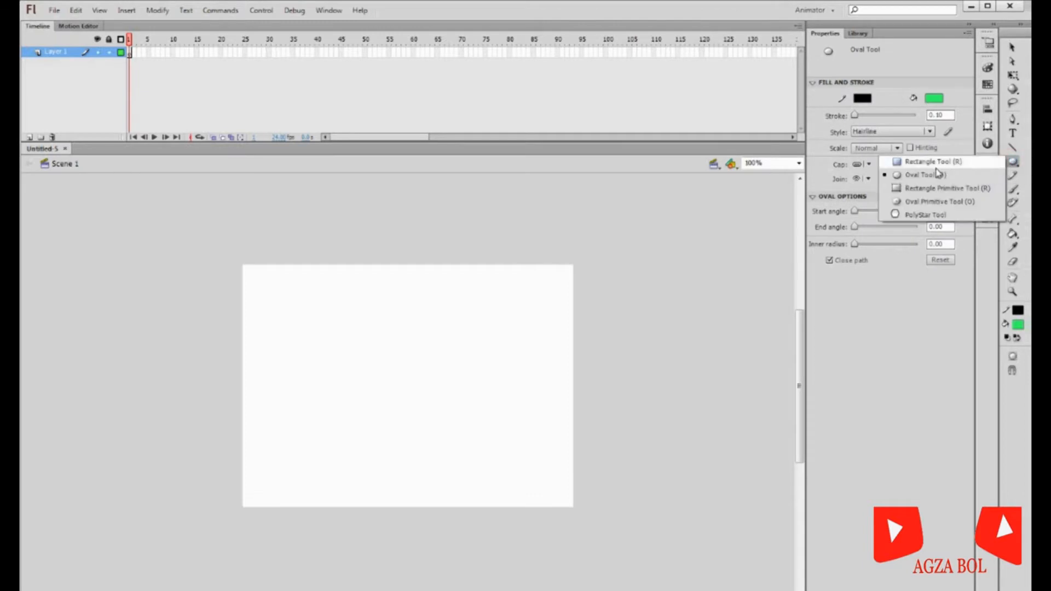
{"action": "left_click", "coordinate": [938, 163]}
{"action": "left_click", "coordinate": [1012, 164]}
{"action": "left_click", "coordinate": [931, 173]}
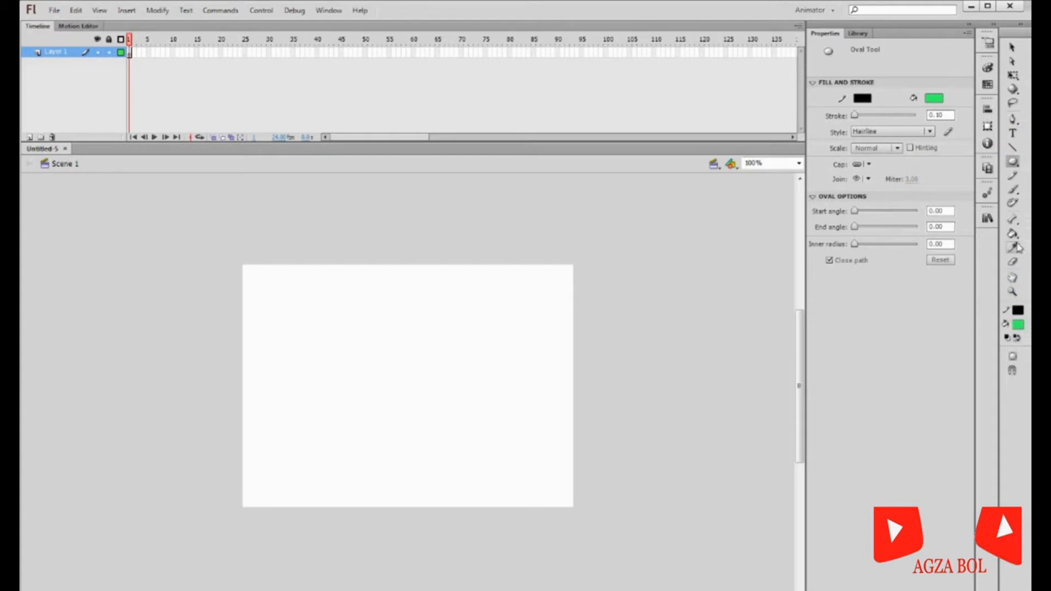
{"action": "left_click", "coordinate": [1014, 165]}
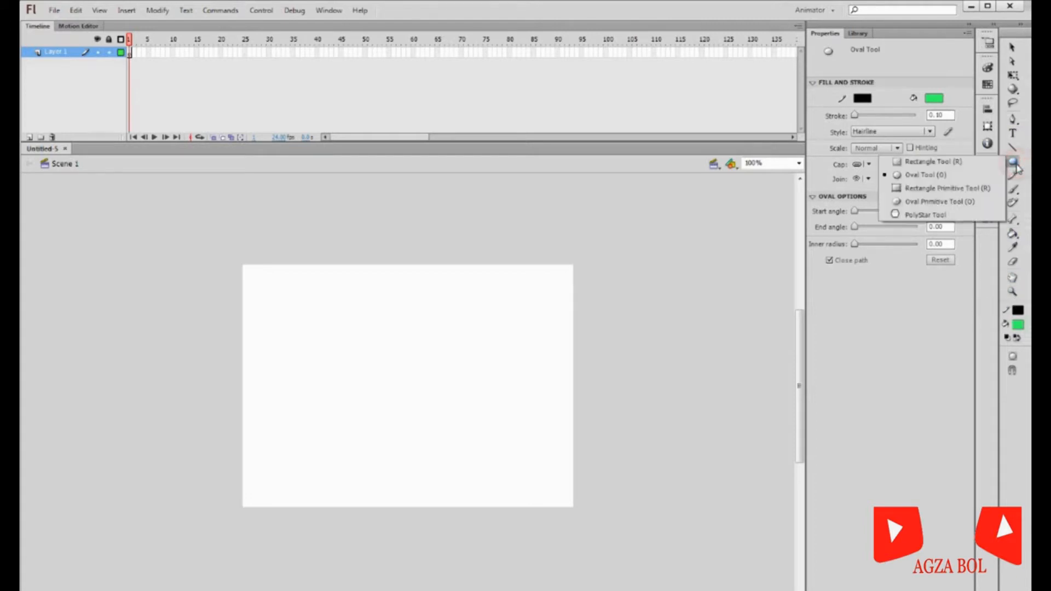
{"action": "left_click", "coordinate": [927, 174]}
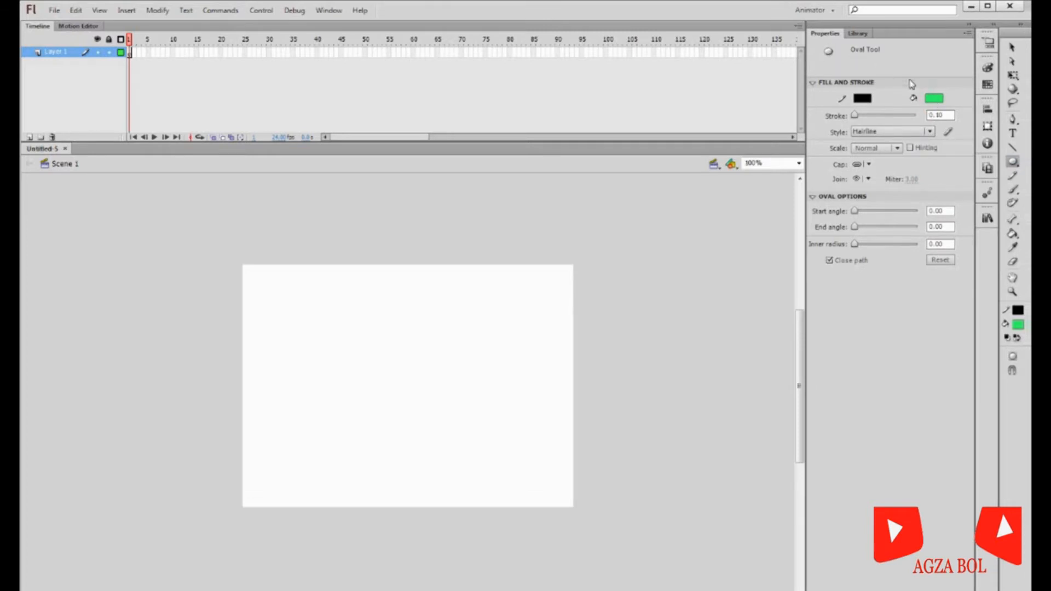
{"action": "left_click", "coordinate": [938, 104]}
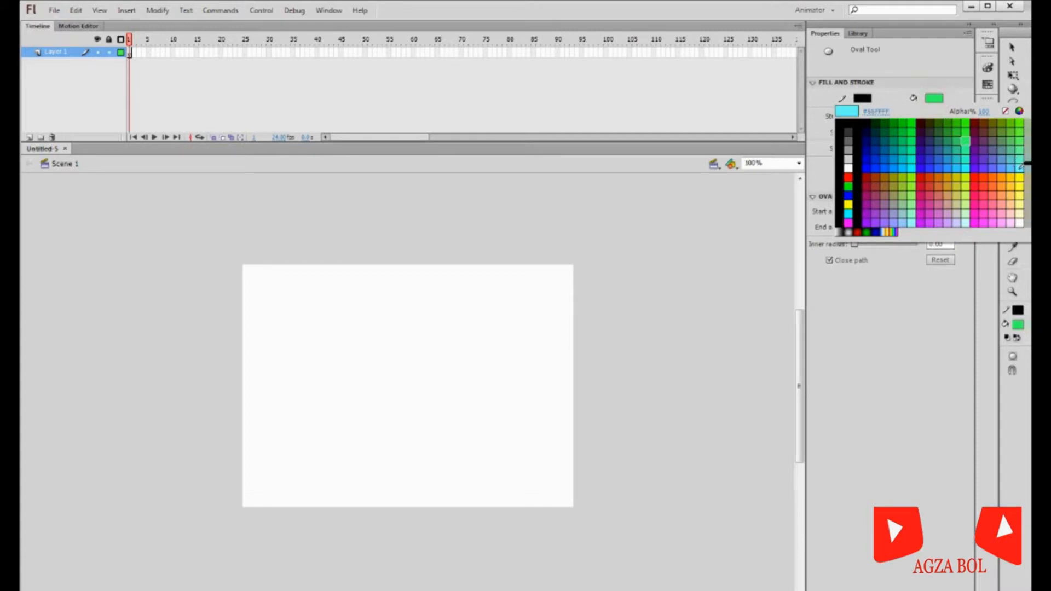
{"action": "left_click", "coordinate": [1023, 165]}
{"action": "left_click", "coordinate": [863, 99]}
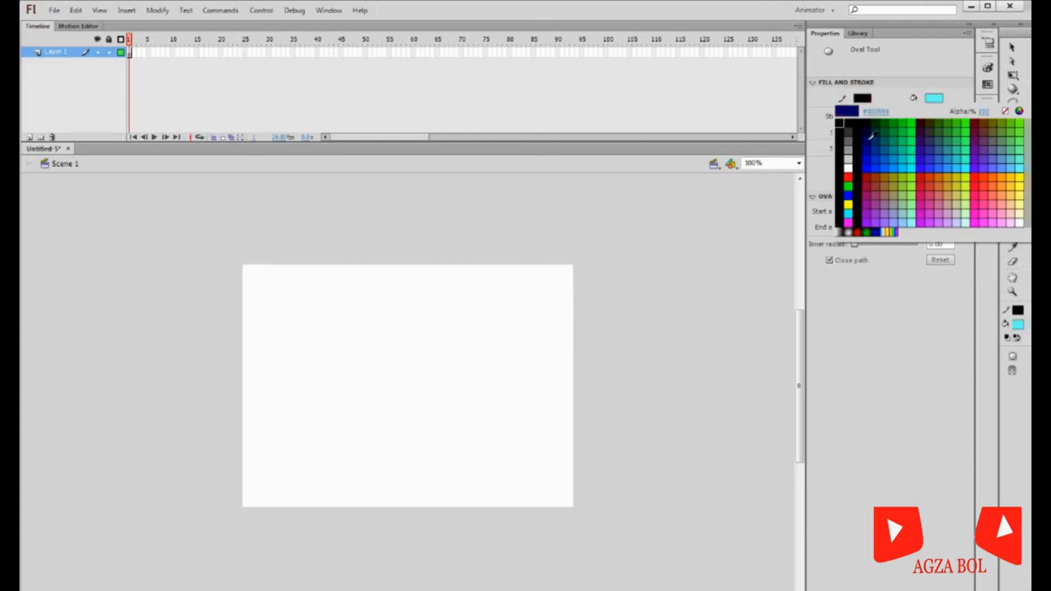
{"action": "left_click", "coordinate": [920, 138]}
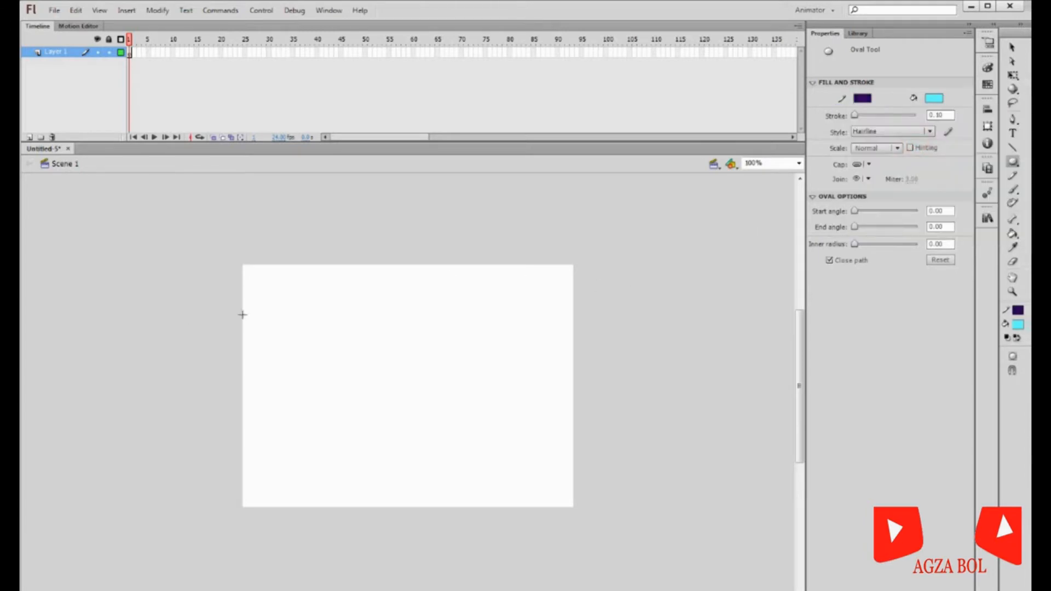
Draw an oval about 138 by 130 px and move it with its outline just outside the stage's left edge.
{"action": "mouse_move", "coordinate": [256, 311]}
{"action": "left_mouse_down"}
{"action": "mouse_move", "coordinate": [265, 335]}
{"action": "mouse_move", "coordinate": [339, 389]}
{"action": "left_mouse_up"}
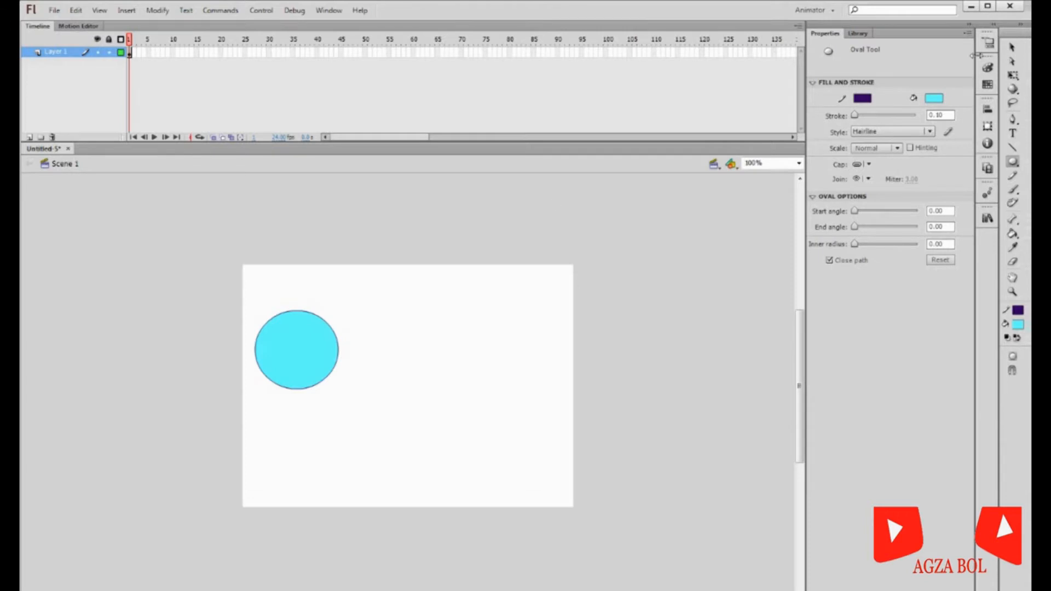
{"action": "left_click", "coordinate": [1012, 48]}
{"action": "double_click", "coordinate": [335, 362]}
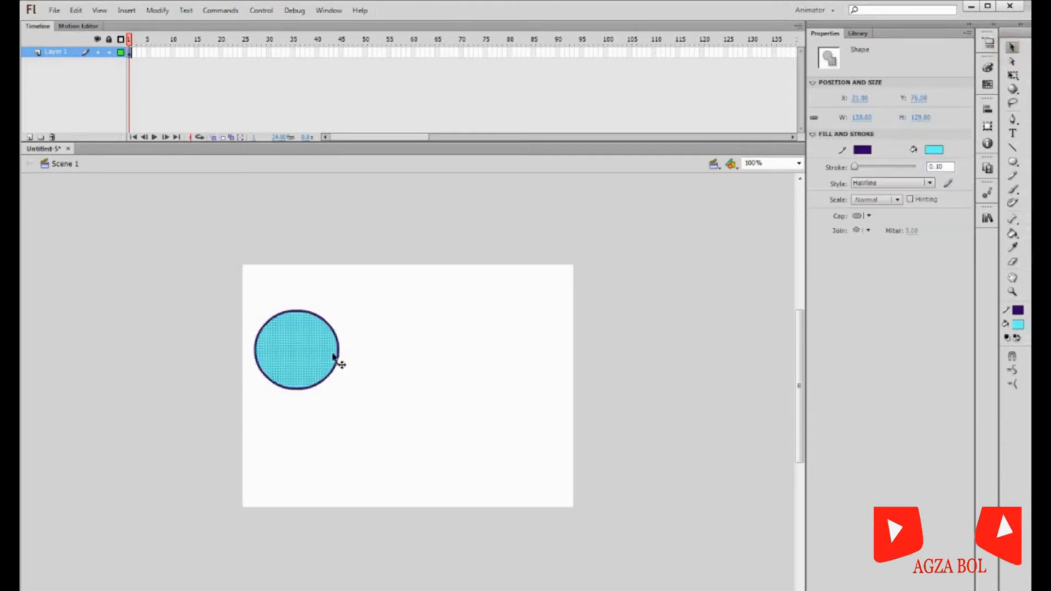
{"action": "left_click_drag", "start_coordinate": [335, 361], "coordinate": [228, 352]}
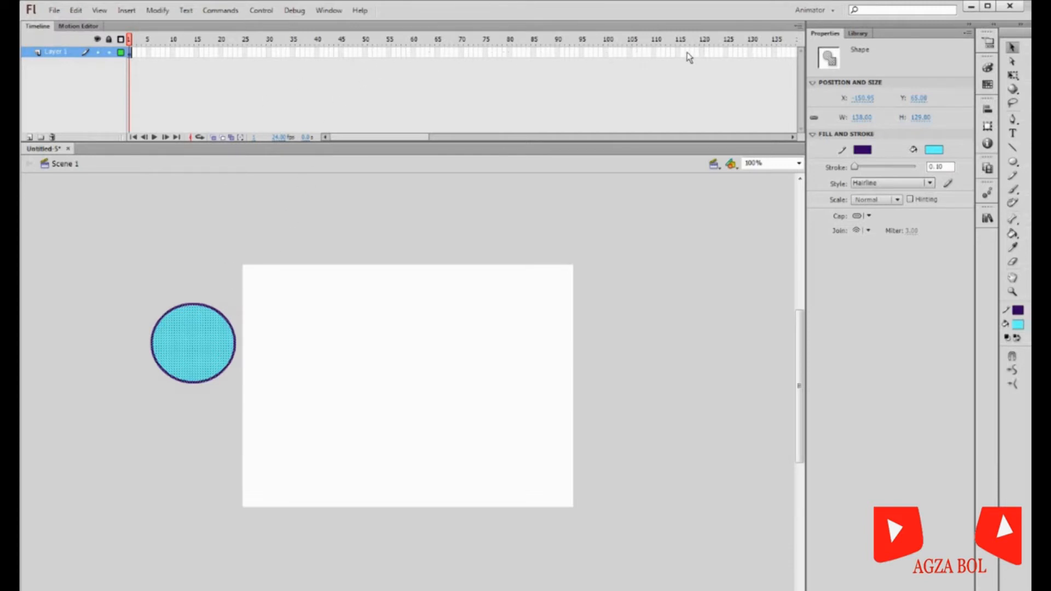
Insert a keyframe at frame 100 of Layer 1 and move the oval horizontally past the stage's right edge.
{"action": "left_click", "coordinate": [607, 52]}
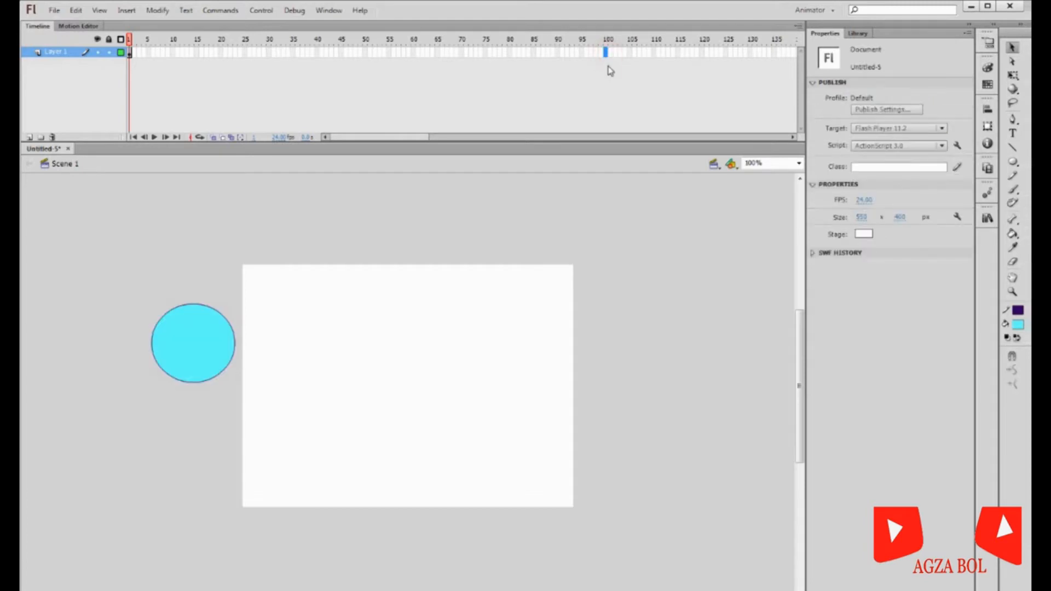
{"action": "right_click", "coordinate": [606, 53]}
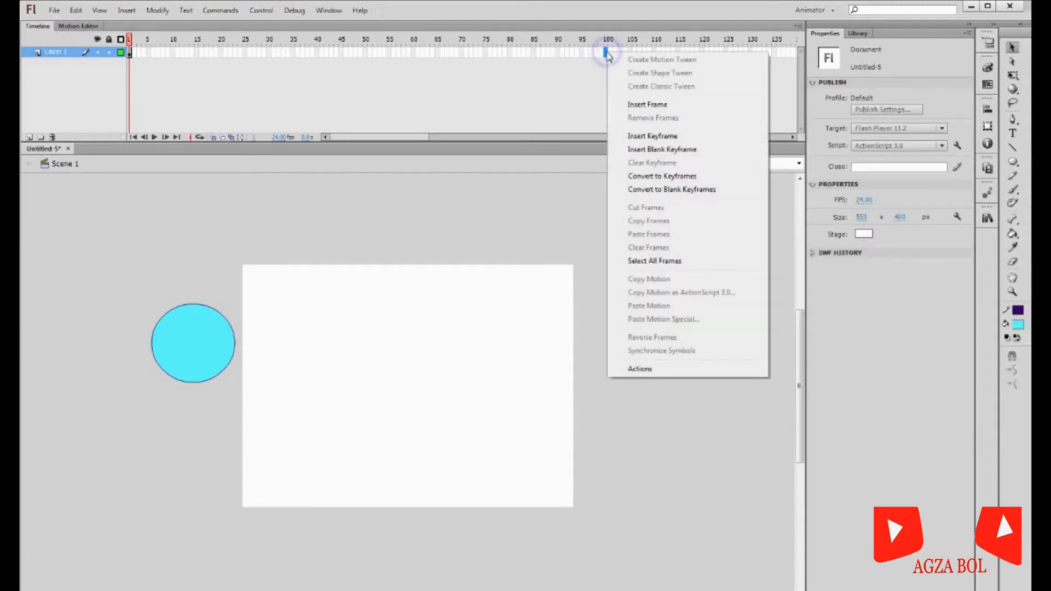
{"action": "left_click", "coordinate": [673, 136]}
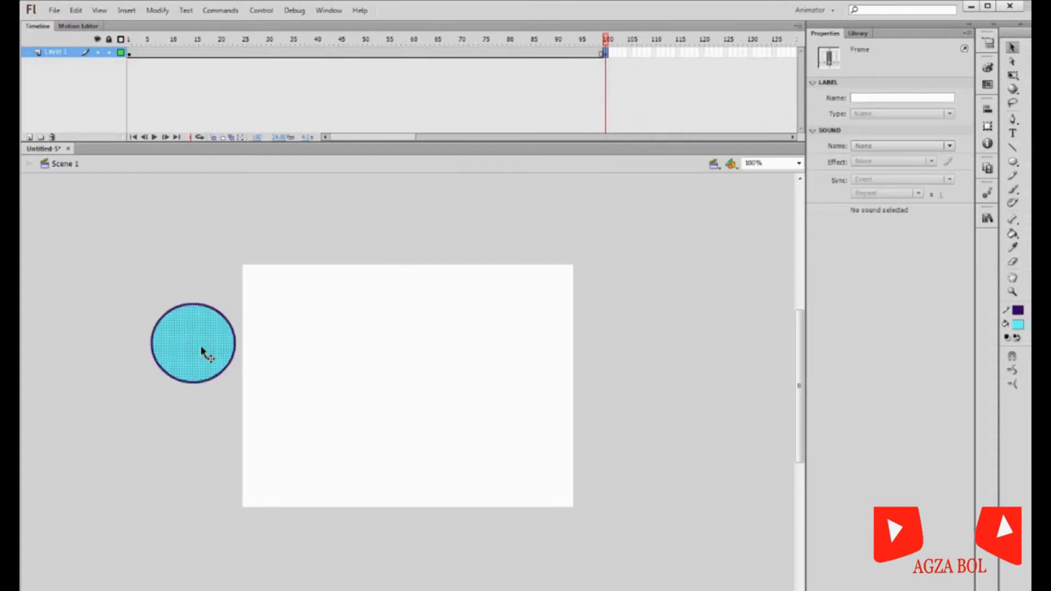
{"action": "left_click_drag", "start_coordinate": [201, 346], "coordinate": [644, 354]}
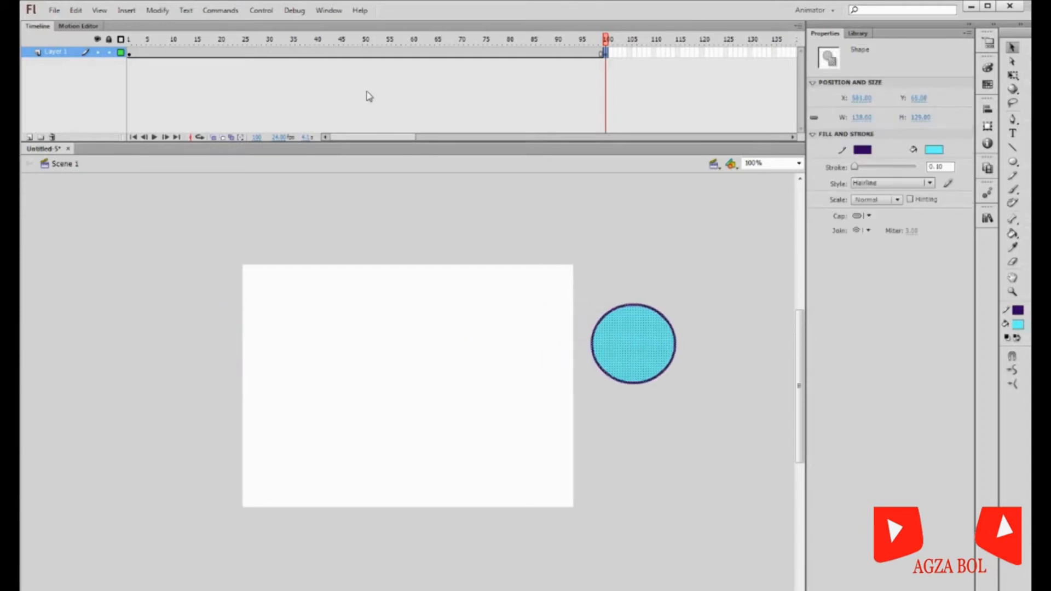
Create a classic tween between the keyframes at frames 1 and 100, and preview the animation in a test movie.
{"action": "right_click", "coordinate": [366, 54]}
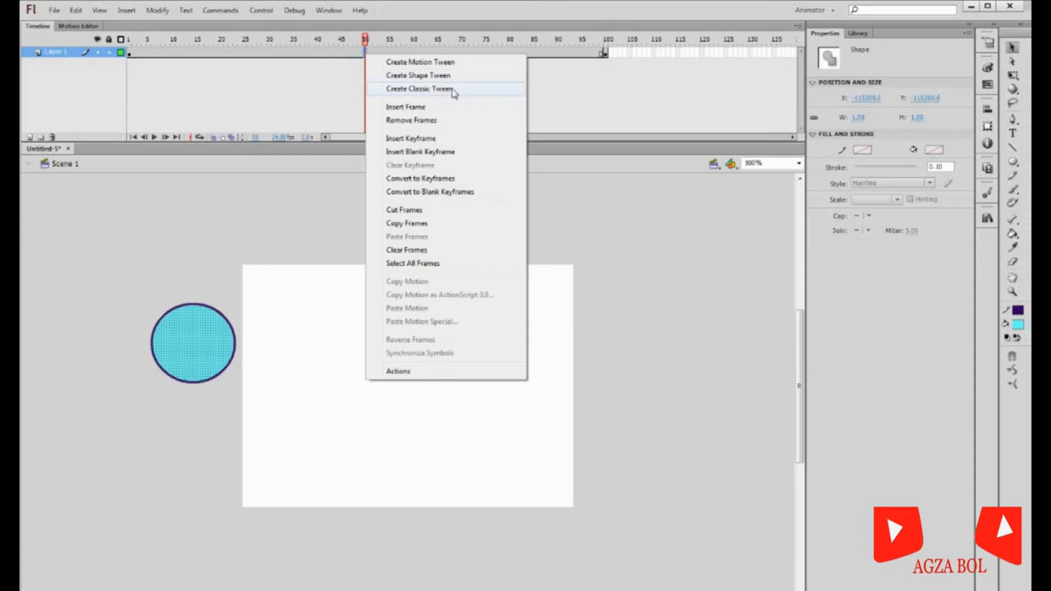
{"action": "left_click", "coordinate": [419, 88]}
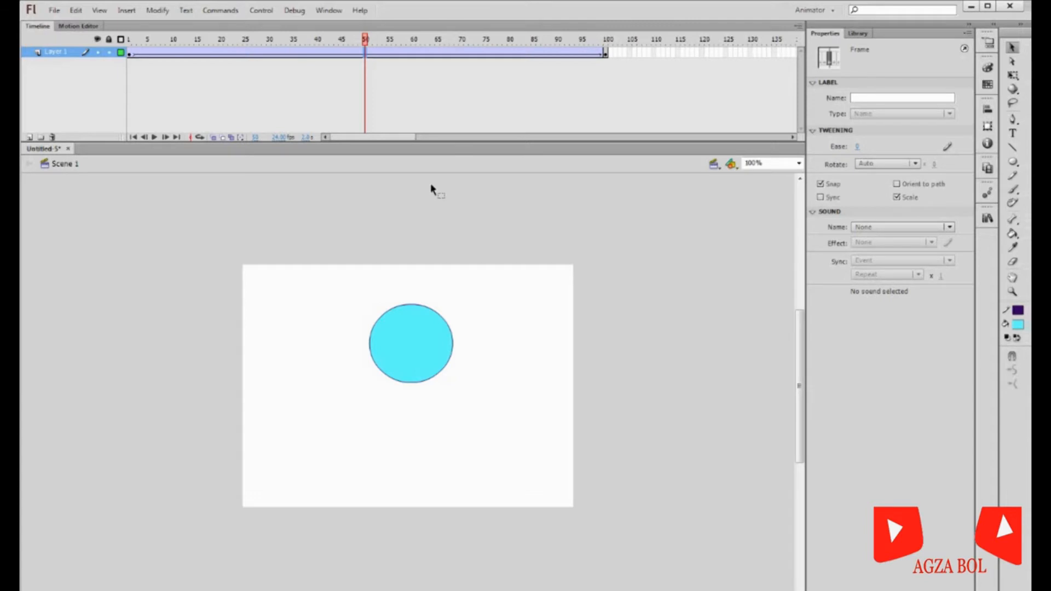
{"action": "key", "text": "ctrl+Return"}
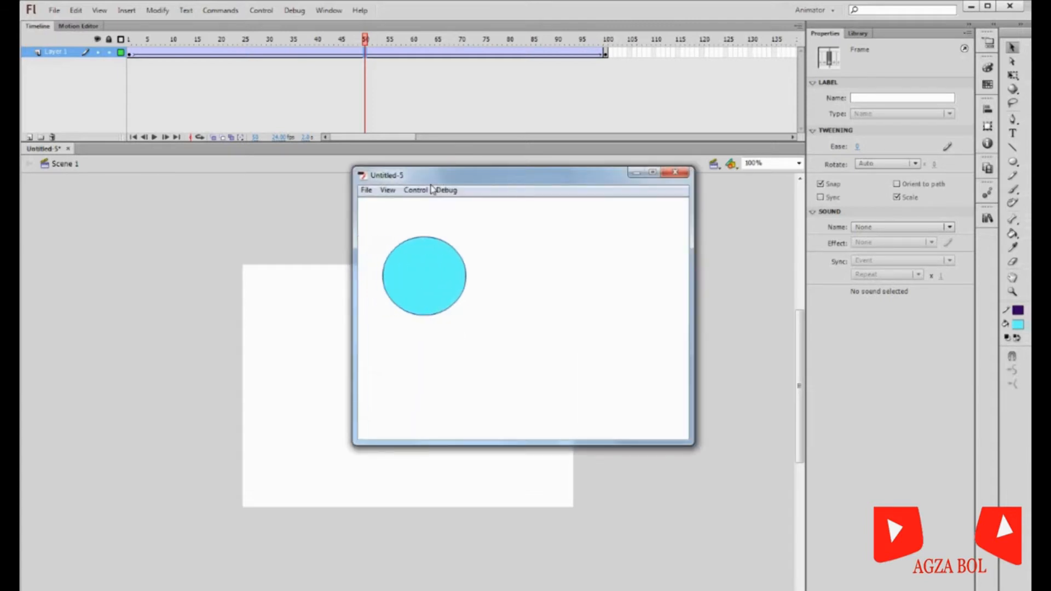
{"action": "left_click", "coordinate": [677, 175]}
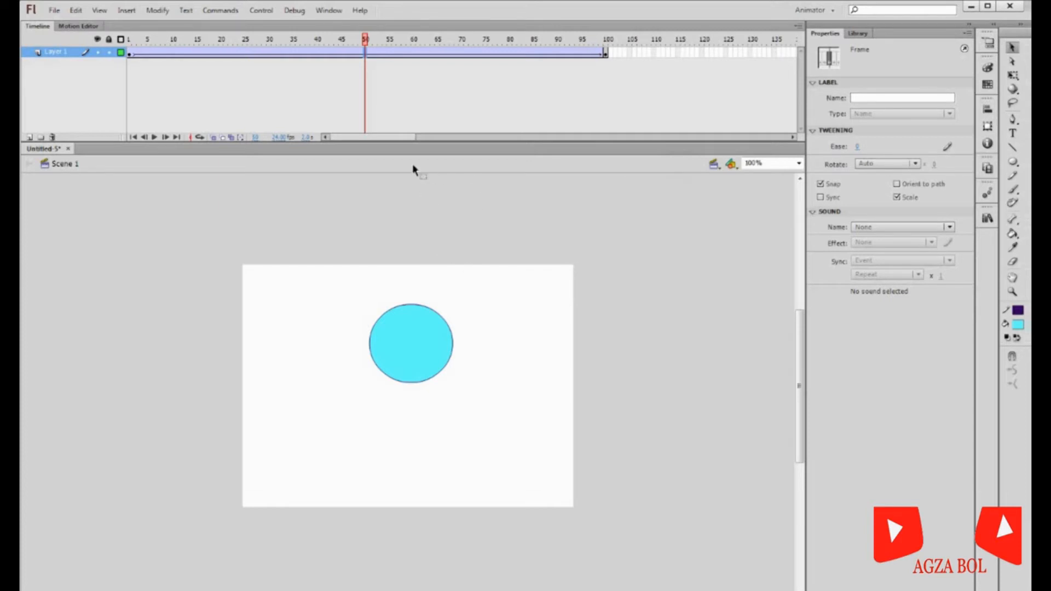
Configure the publish settings to output only a Win Projector, with the Flash (.swf) and HTML Wrapper formats disabled.
{"action": "left_click", "coordinate": [53, 11]}
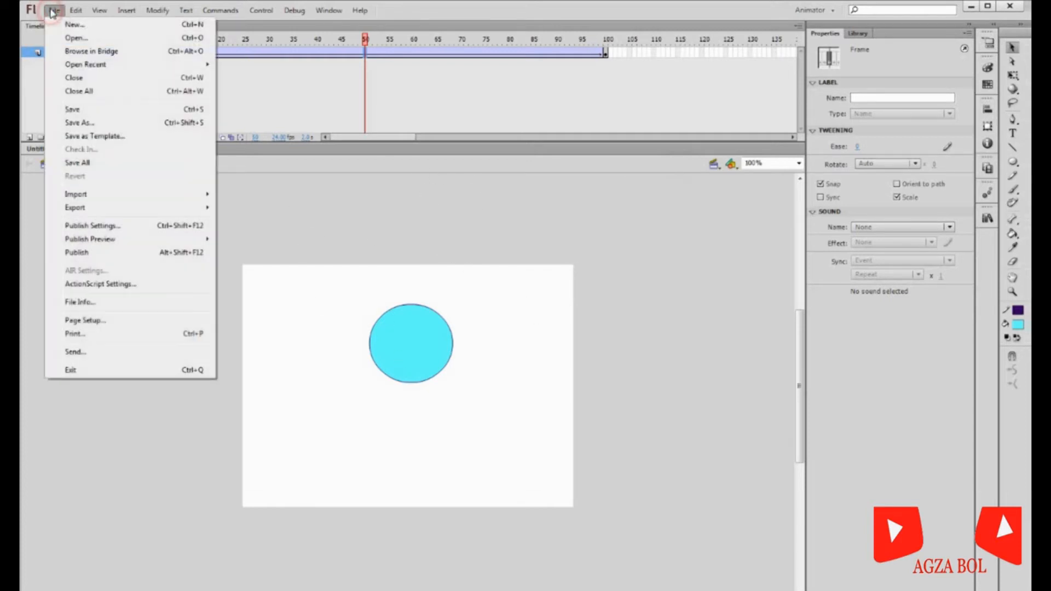
{"action": "left_click", "coordinate": [140, 231]}
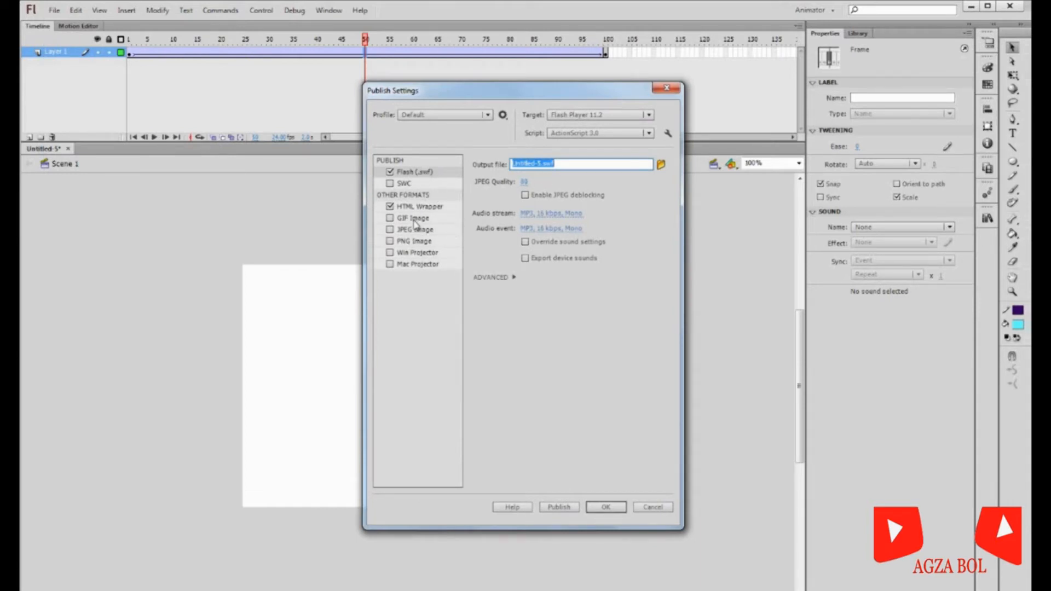
{"action": "left_click", "coordinate": [391, 173]}
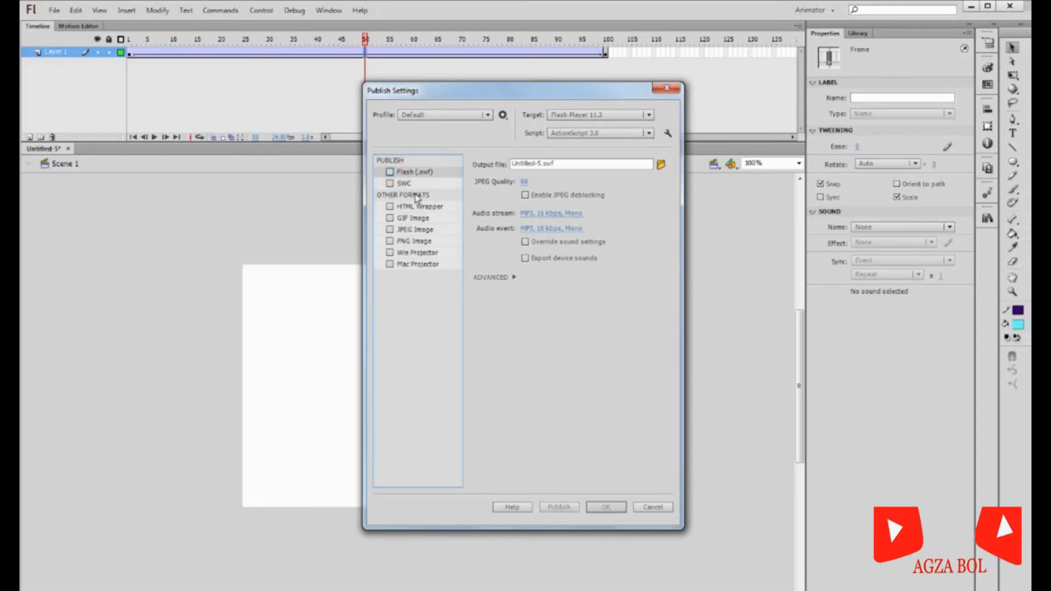
{"action": "left_click", "coordinate": [389, 253]}
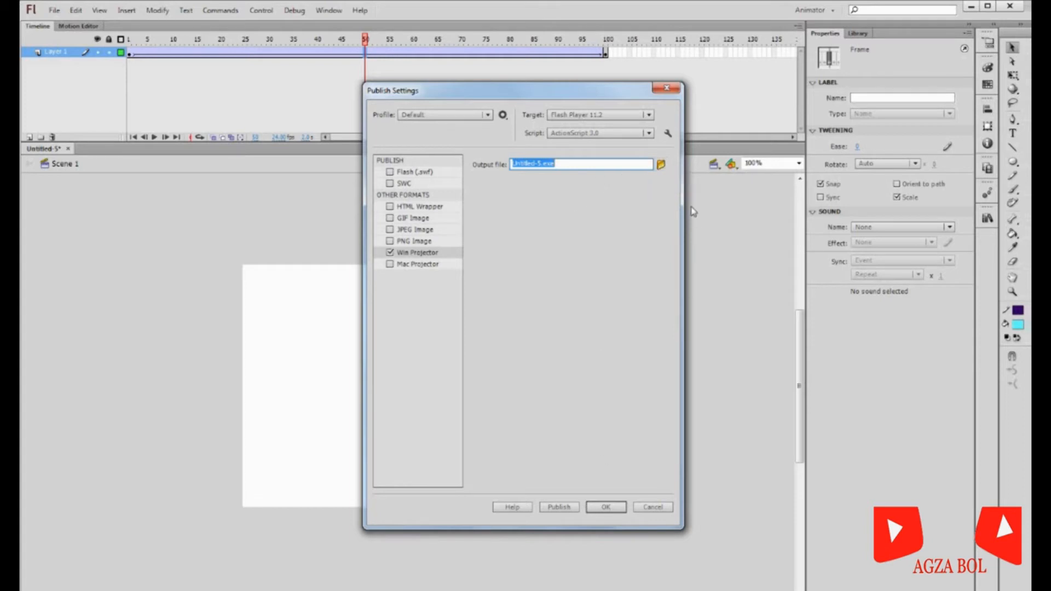
Name the Win Projector output file TOP.exe and publish it.
{"action": "key", "text": "BackSpace"}
{"action": "key", "text": "BackSpace"}
{"action": "key", "text": "BackSpace"}
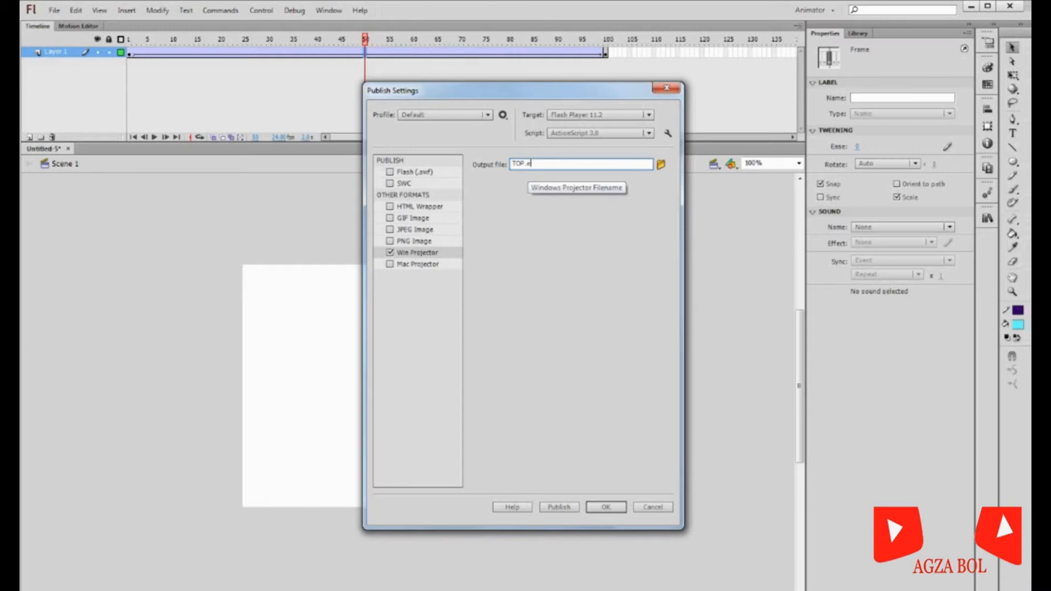
{"action": "left_click", "coordinate": [559, 507]}
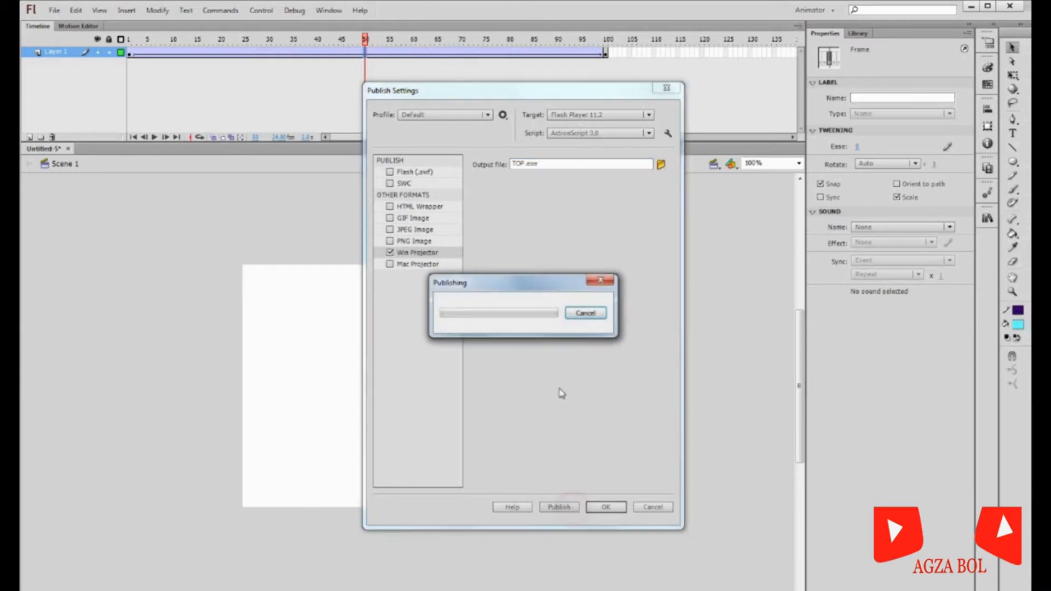
Set the publish destination of the TOP projector to the Desktop and accept the publish settings.
{"action": "left_click", "coordinate": [661, 165]}
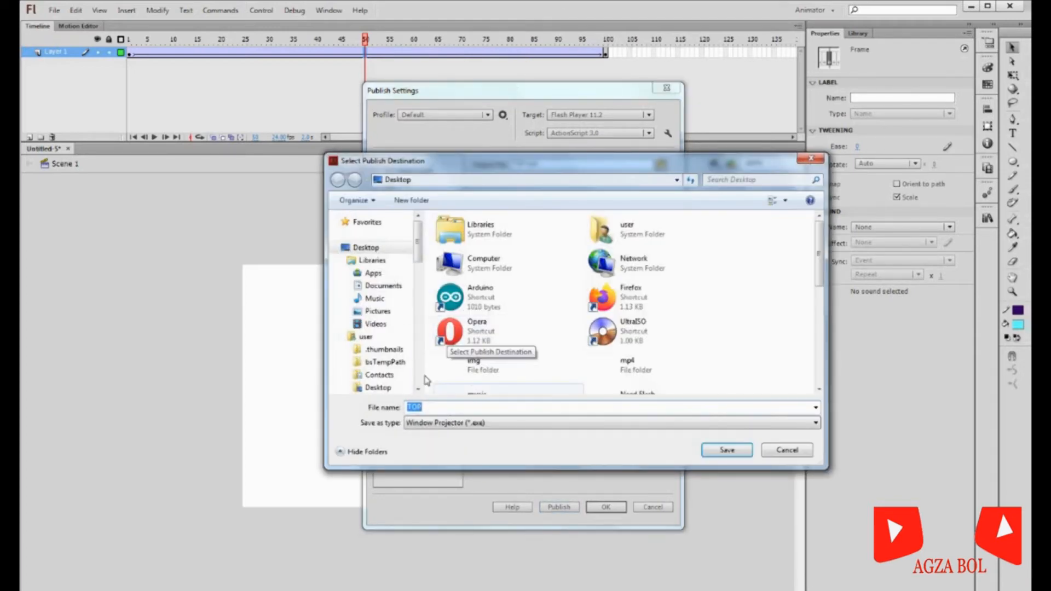
{"action": "left_click", "coordinate": [727, 451]}
{"action": "left_click", "coordinate": [606, 508]}
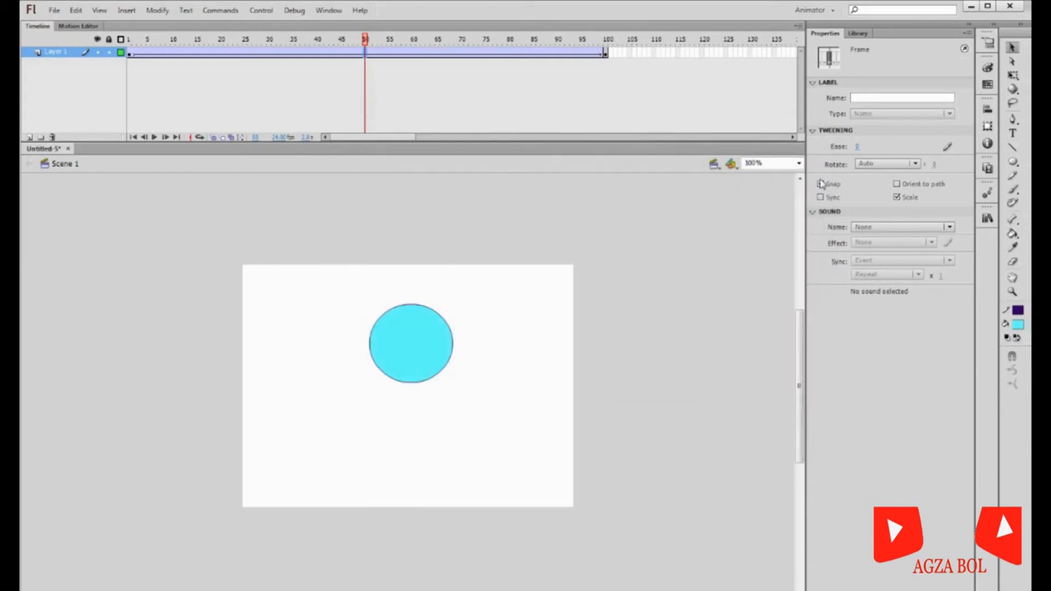
Publish the Win Projector as TOP.exe to the Desktop from the publish settings and accept them.
{"action": "left_click", "coordinate": [971, 6]}
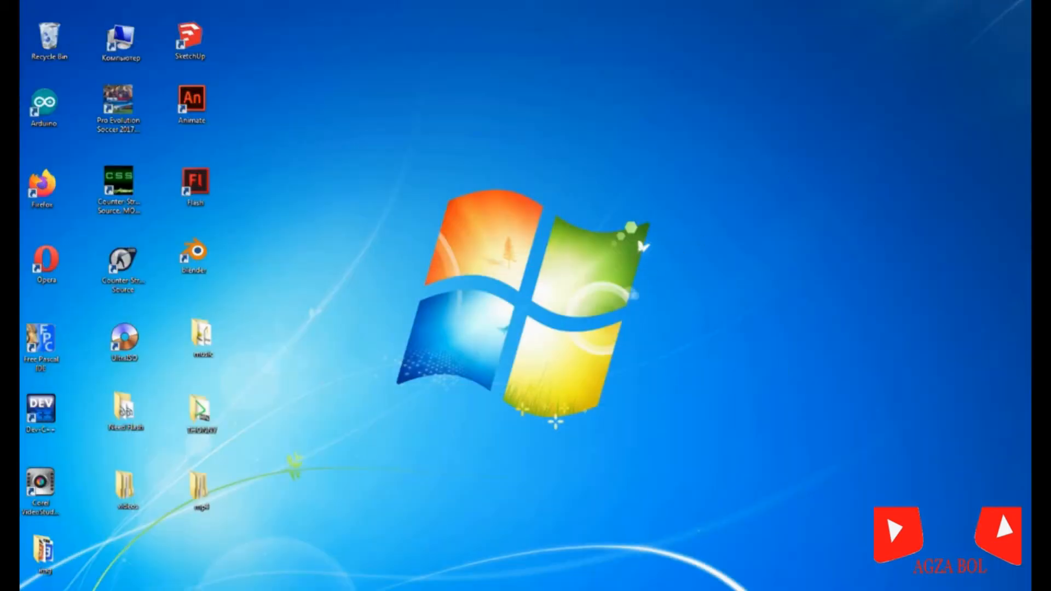
{"action": "key", "text": "alt+Tab"}
{"action": "left_click", "coordinate": [54, 10]}
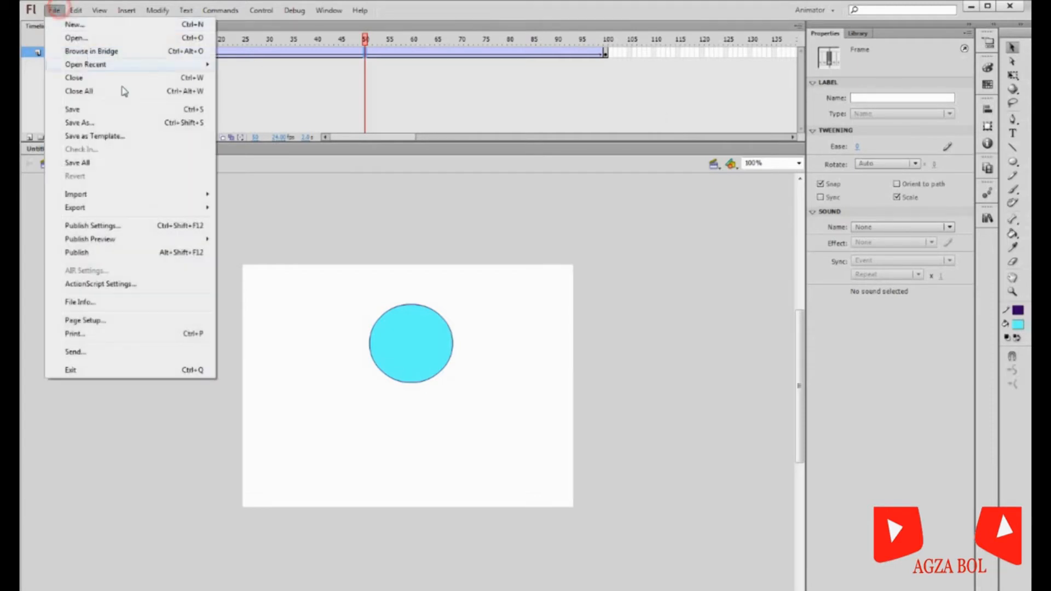
{"action": "left_click", "coordinate": [113, 227]}
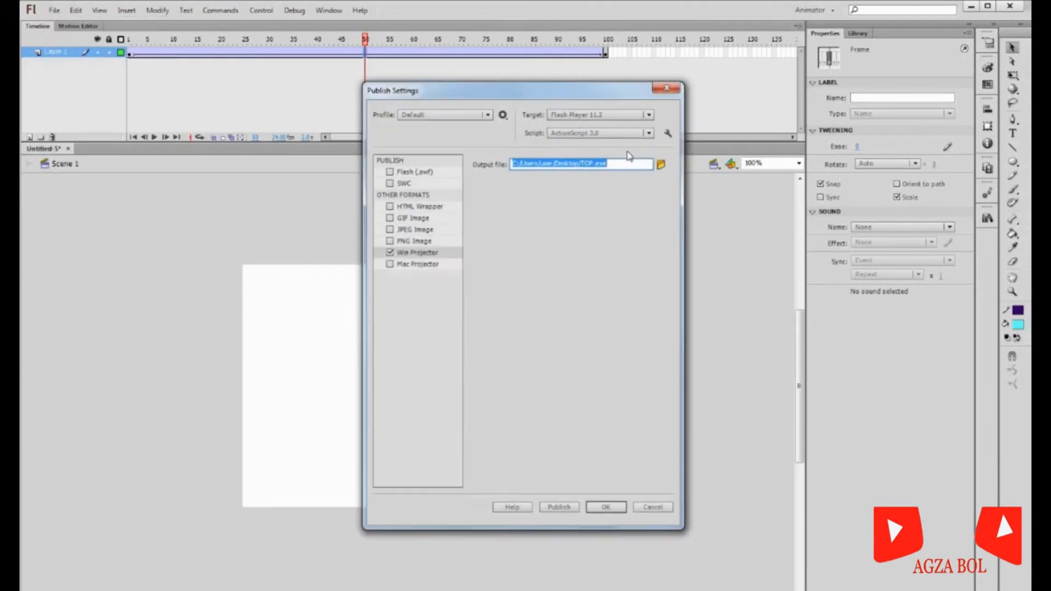
{"action": "left_click", "coordinate": [661, 165]}
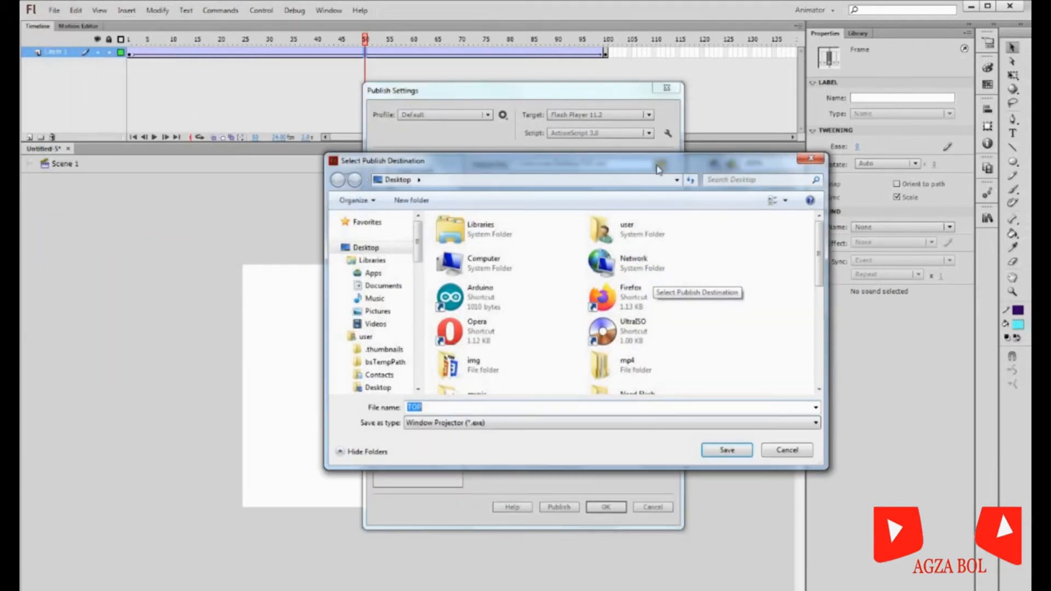
{"action": "left_click", "coordinate": [727, 450]}
{"action": "left_click", "coordinate": [561, 509]}
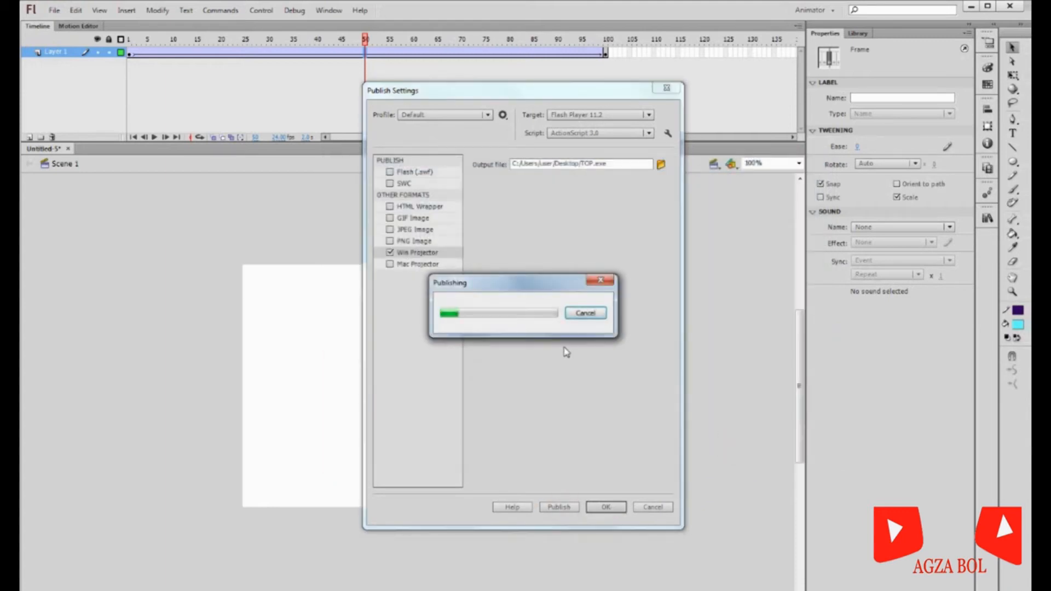
{"action": "left_click", "coordinate": [606, 508]}
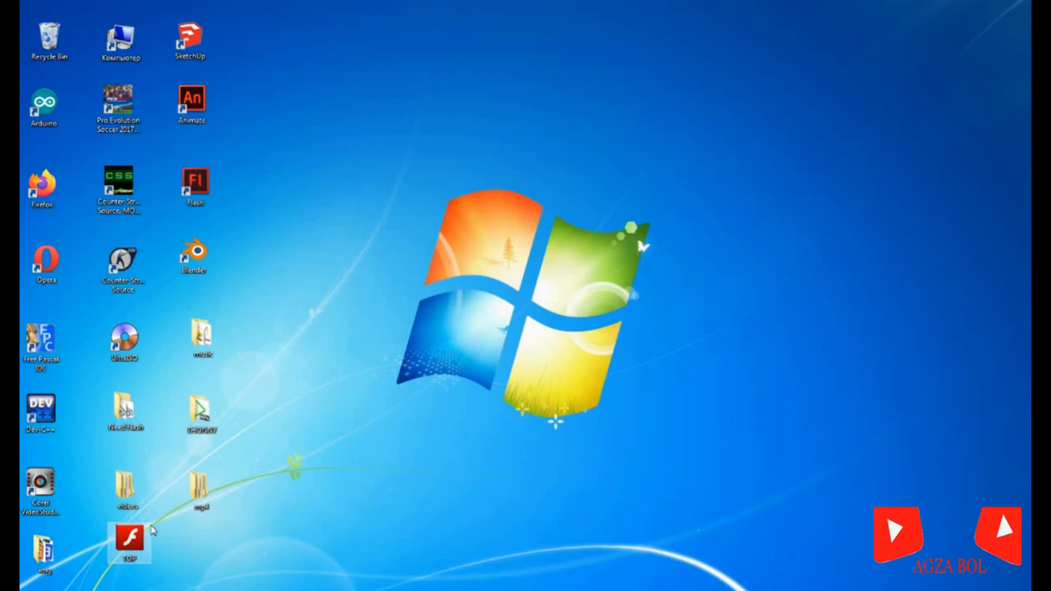
Move the TOP projector file to an empty area of the Windows desktop, away from the other icons.
{"action": "left_click_drag", "start_coordinate": [153, 530], "coordinate": [785, 88]}
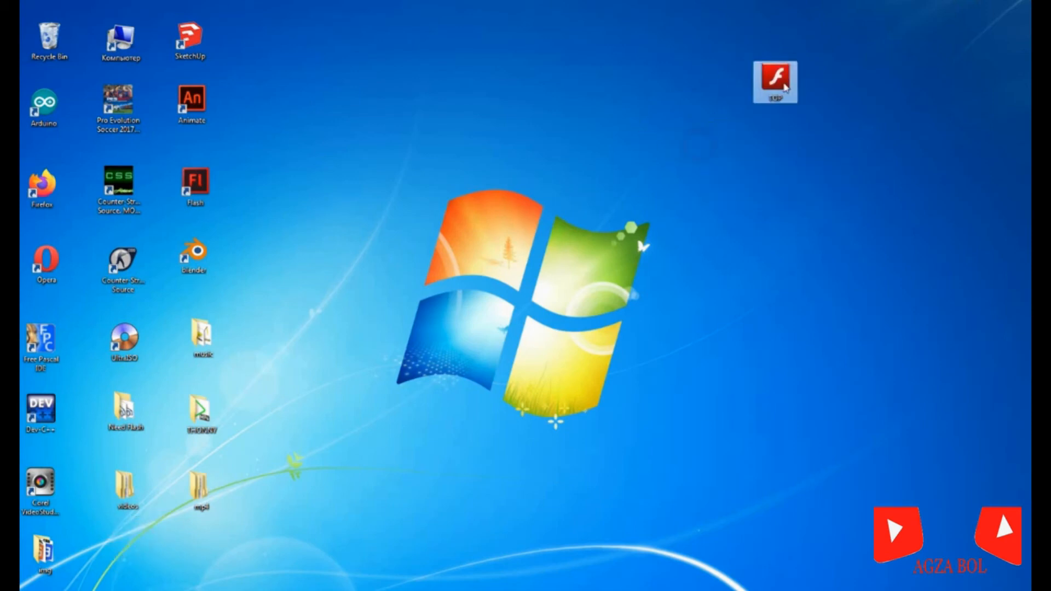
{"action": "left_click_drag", "start_coordinate": [713, 40], "coordinate": [683, 110]}
{"action": "left_click_drag", "start_coordinate": [630, 63], "coordinate": [835, 176]}
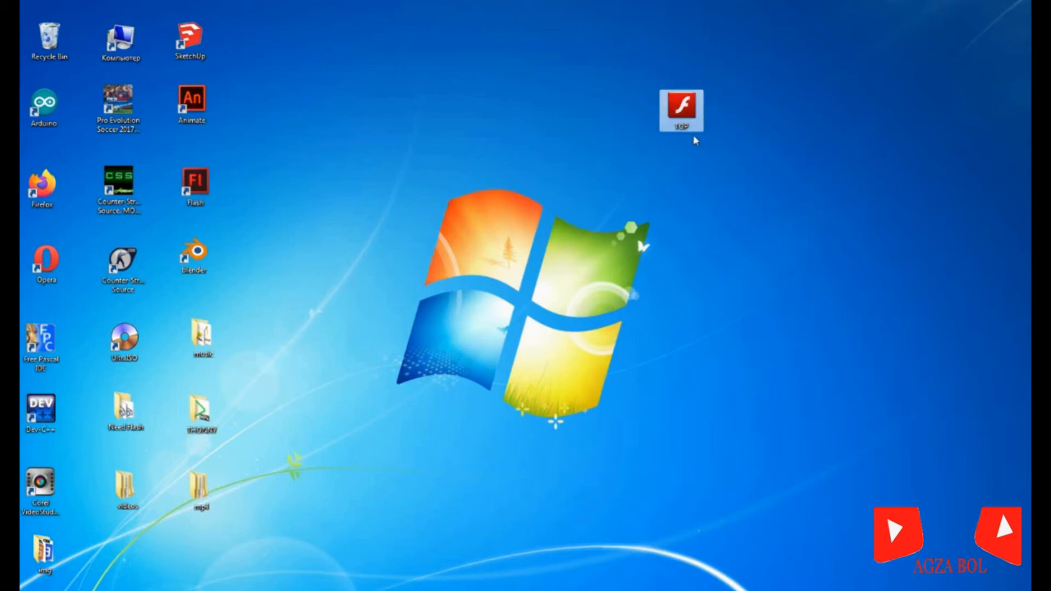
{"action": "left_click_drag", "start_coordinate": [690, 118], "coordinate": [755, 103]}
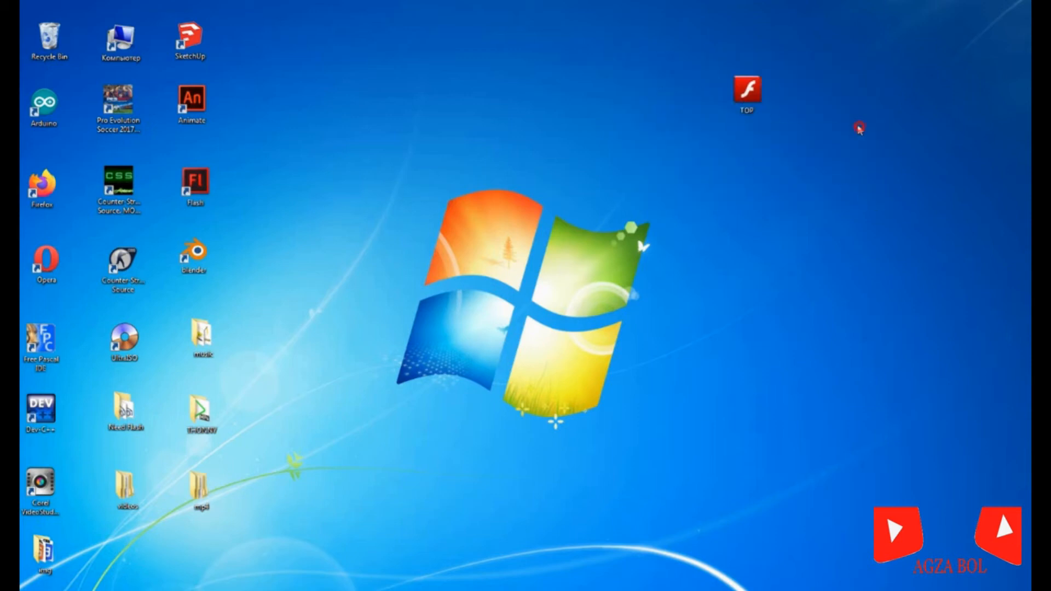
Run the TOP projector from the desktop, watch the animation in its player window, and close it.
{"action": "double_click", "coordinate": [765, 99]}
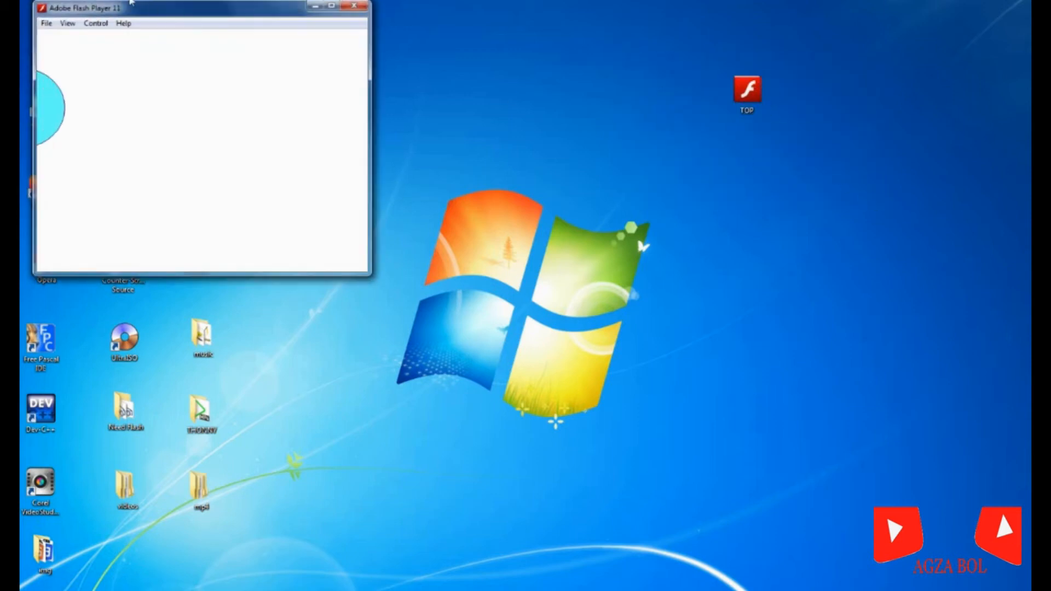
{"action": "left_click_drag", "start_coordinate": [186, 17], "coordinate": [587, 152]}
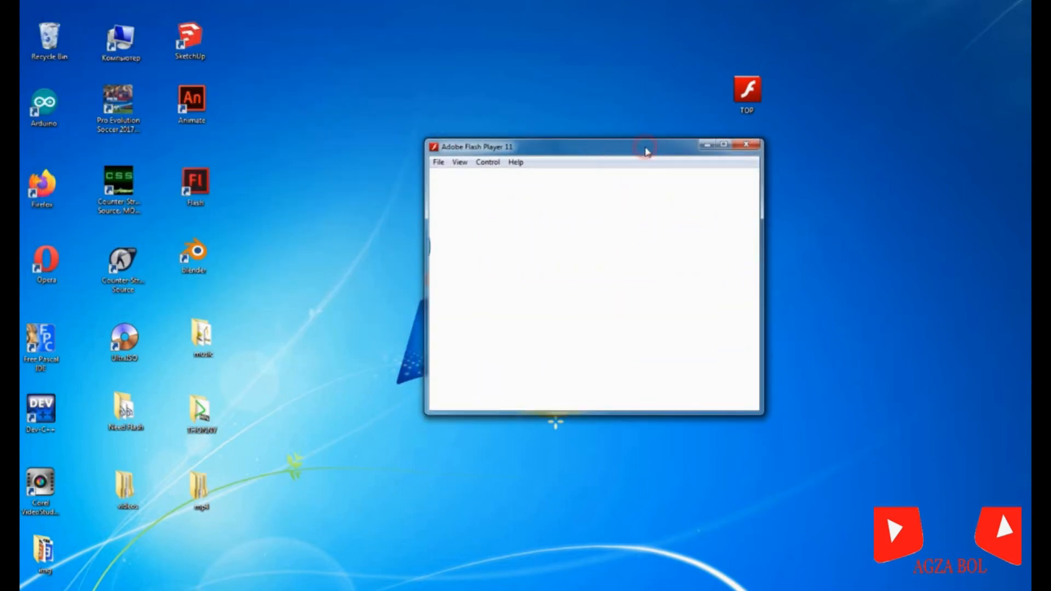
{"action": "left_click_drag", "start_coordinate": [639, 150], "coordinate": [684, 190]}
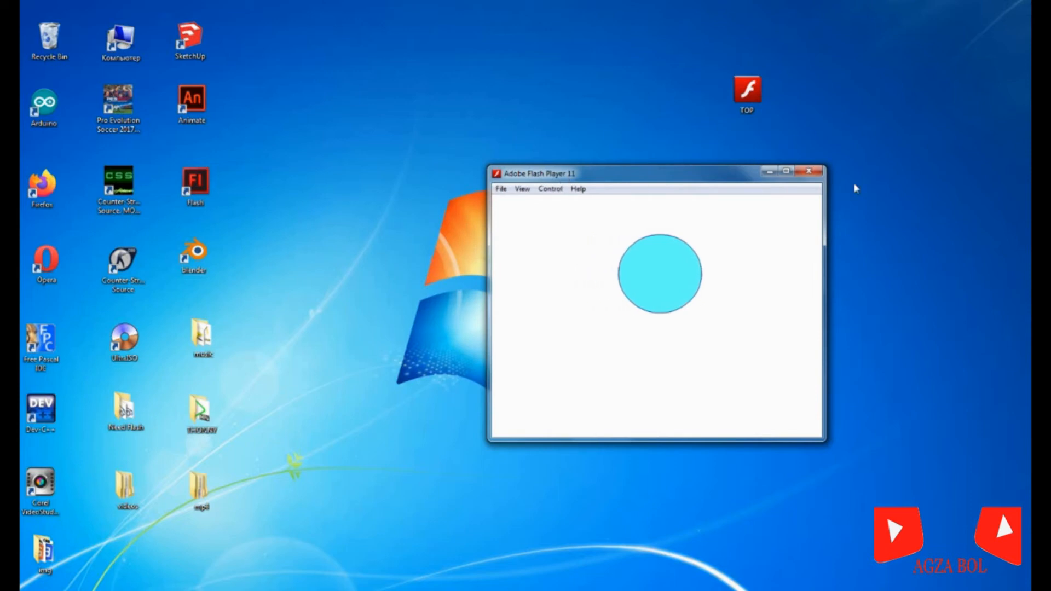
{"action": "left_click", "coordinate": [818, 173]}
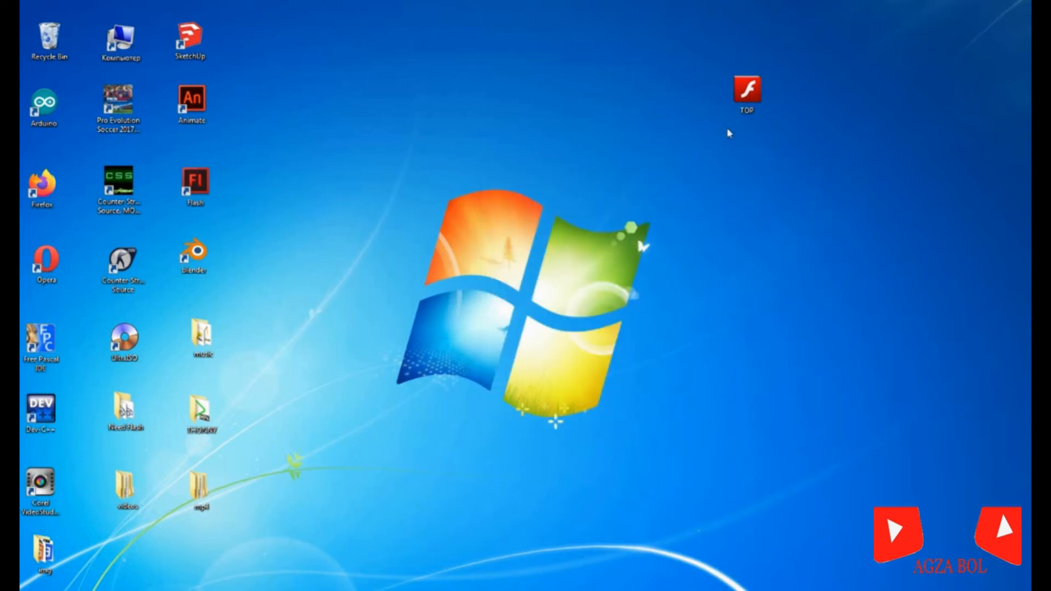
Delete the TOP projector file from the Windows desktop.
{"action": "right_click", "coordinate": [758, 92]}
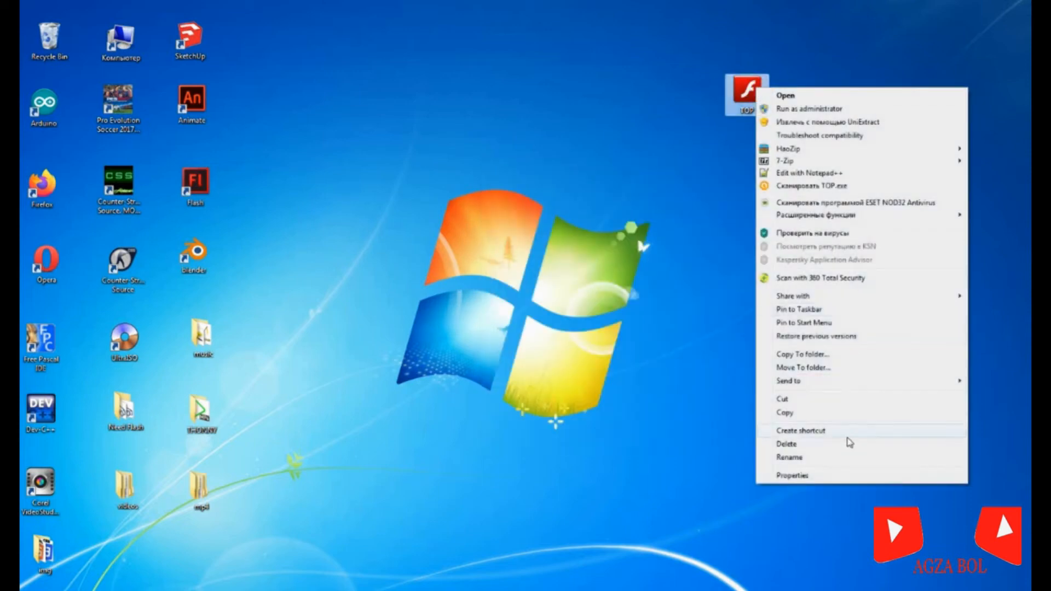
{"action": "left_click", "coordinate": [841, 444]}
{"action": "left_click", "coordinate": [567, 345]}
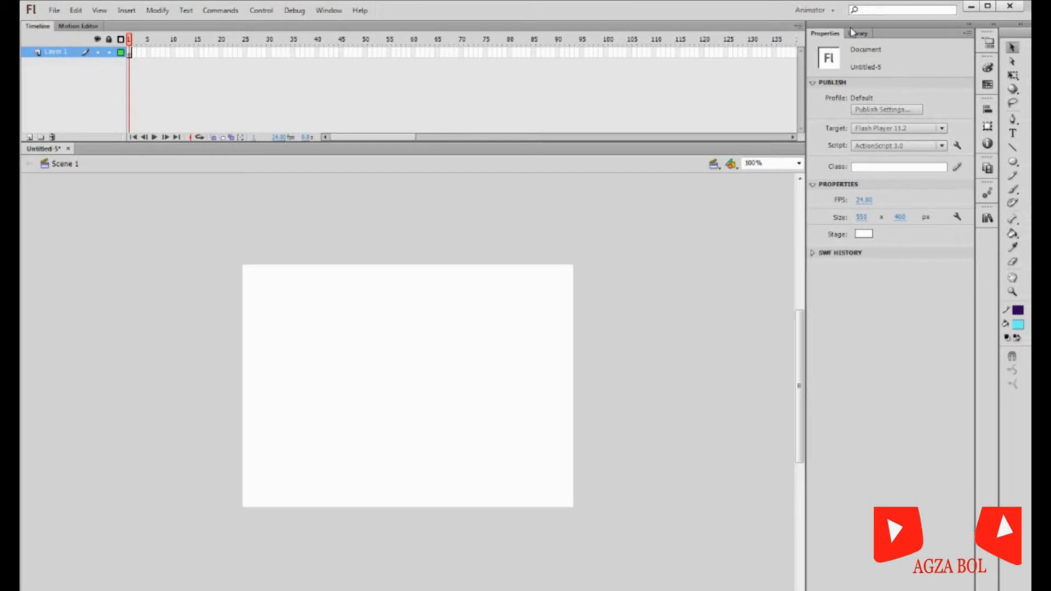
Set the stage colour of the empty document to bright sky blue and rename Layer 1 to gun.
{"action": "left_click", "coordinate": [864, 235]}
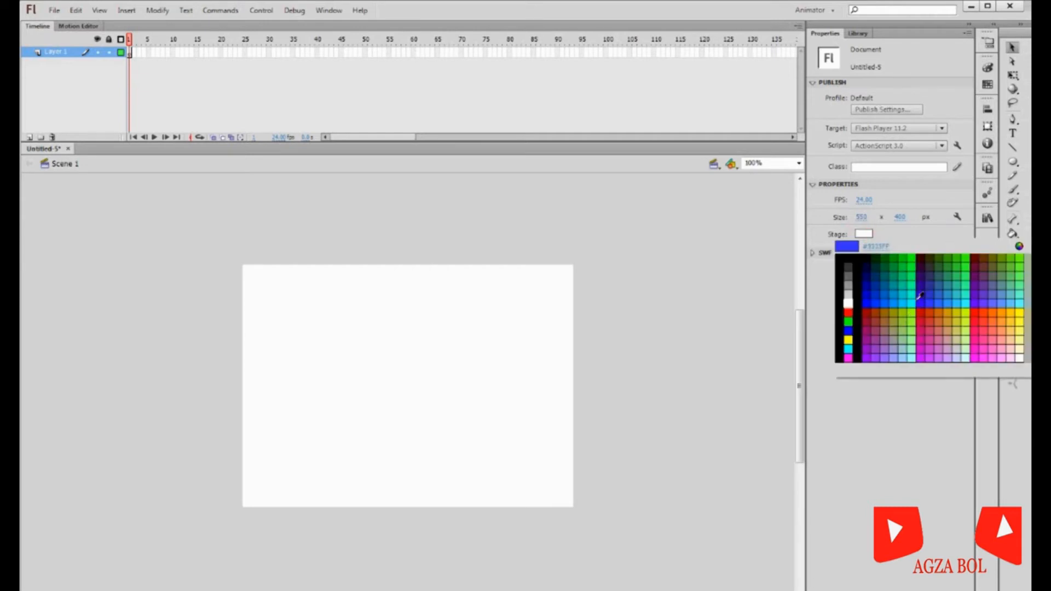
{"action": "left_click", "coordinate": [908, 297]}
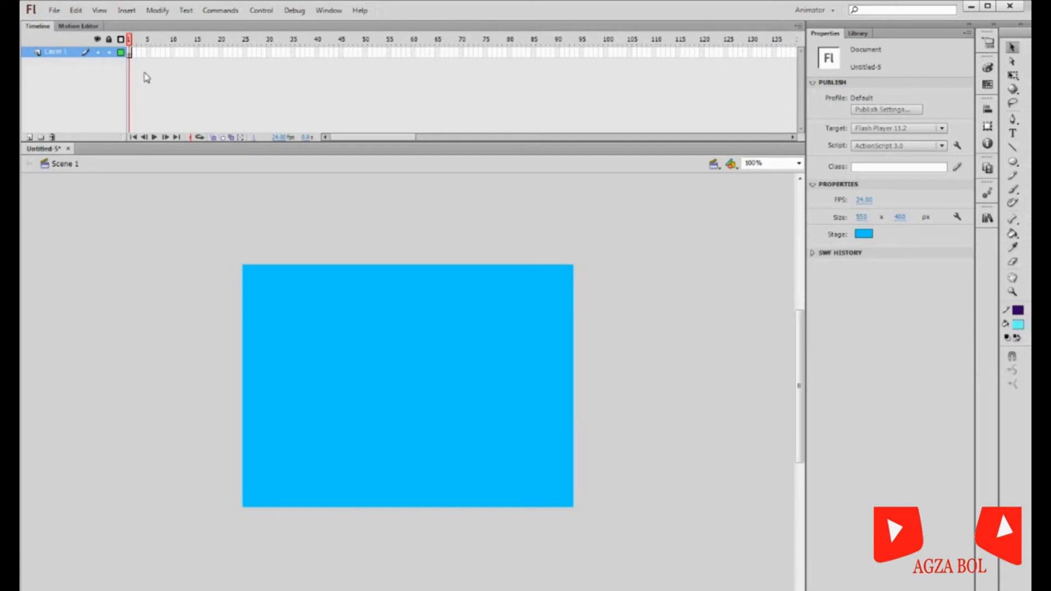
{"action": "double_click", "coordinate": [73, 54]}
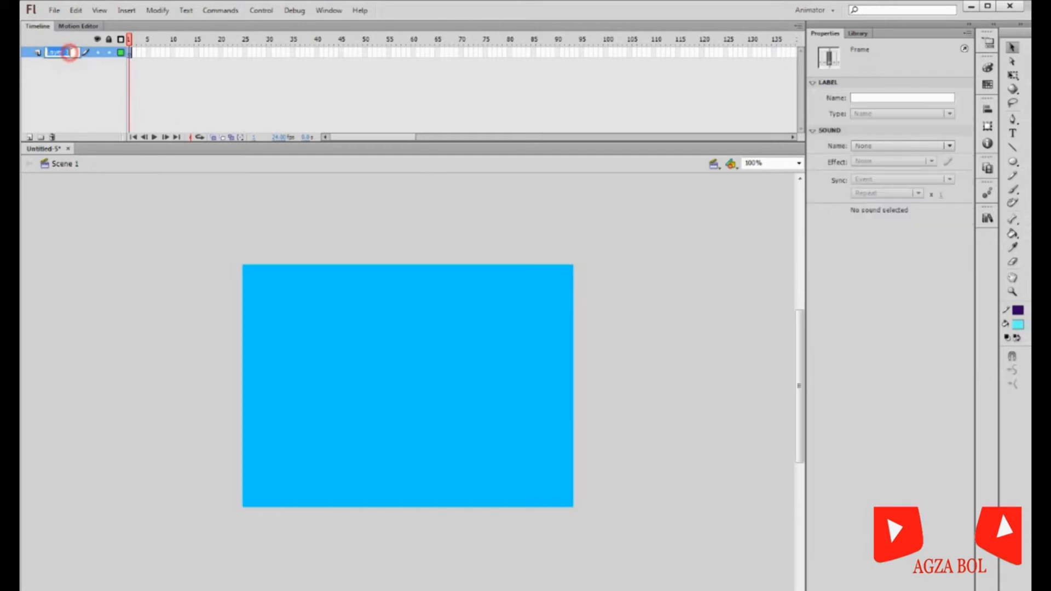
{"action": "key", "text": "BackSpace"}
{"action": "type", "text": "gun"}
{"action": "left_click", "coordinate": [290, 214]}
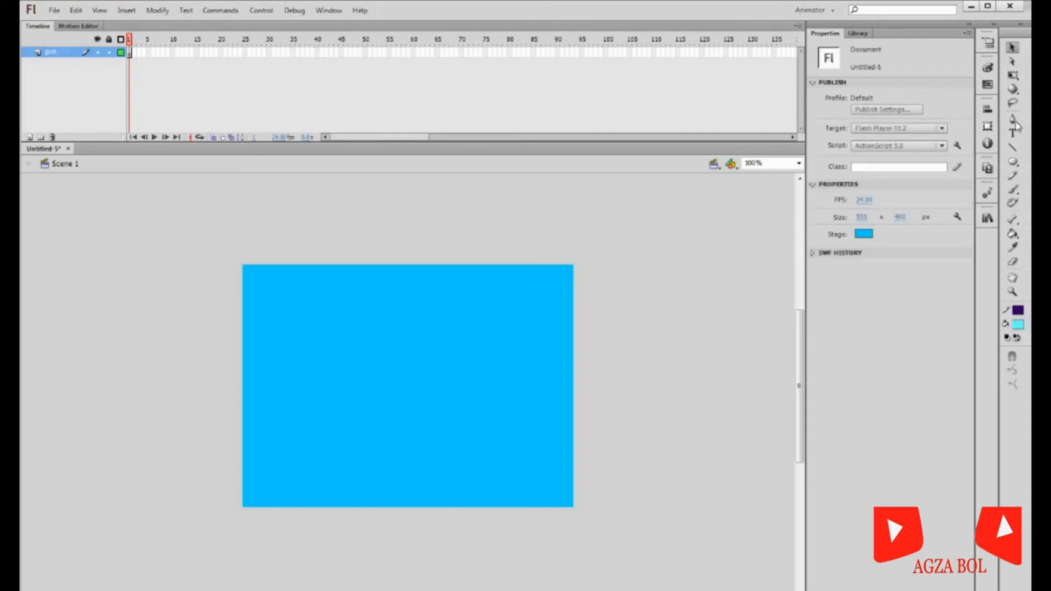
Draw a yellow-filled oval with the Oval Tool over the upper-right corner of the stage.
{"action": "left_click", "coordinate": [1013, 164]}
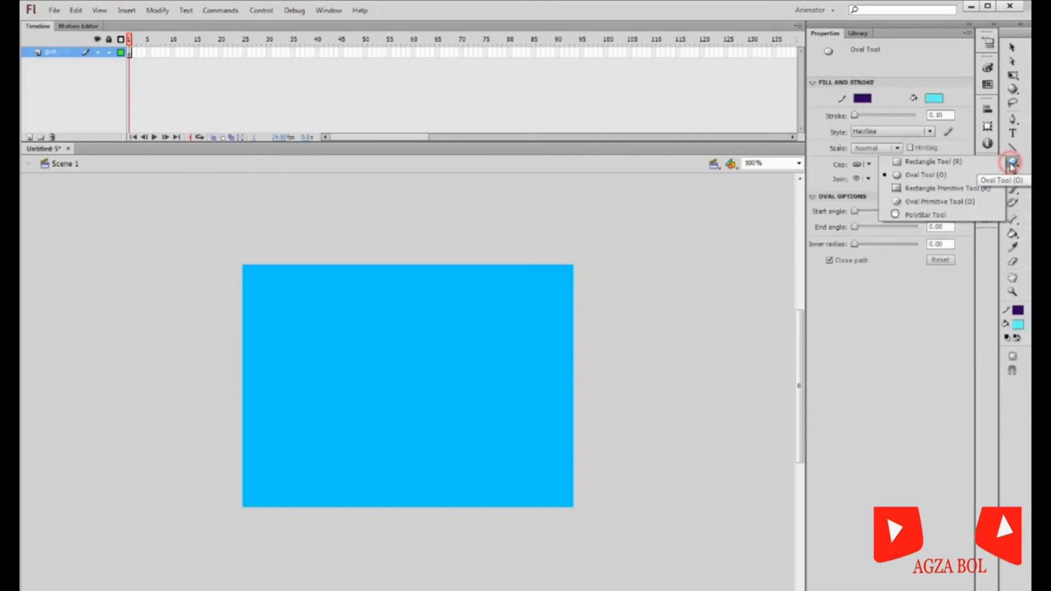
{"action": "left_click", "coordinate": [928, 177]}
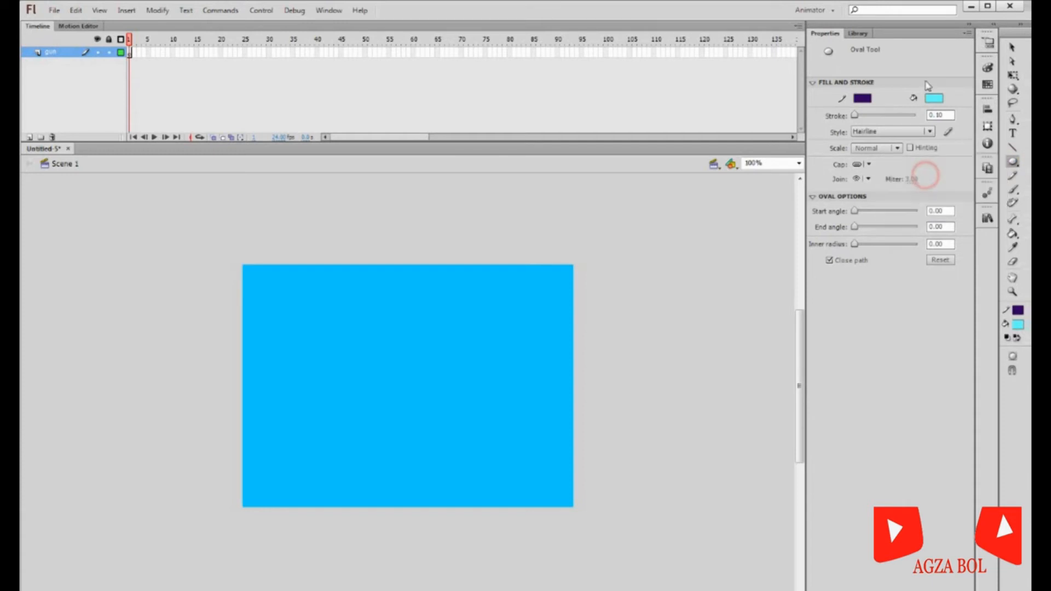
{"action": "left_click", "coordinate": [934, 98]}
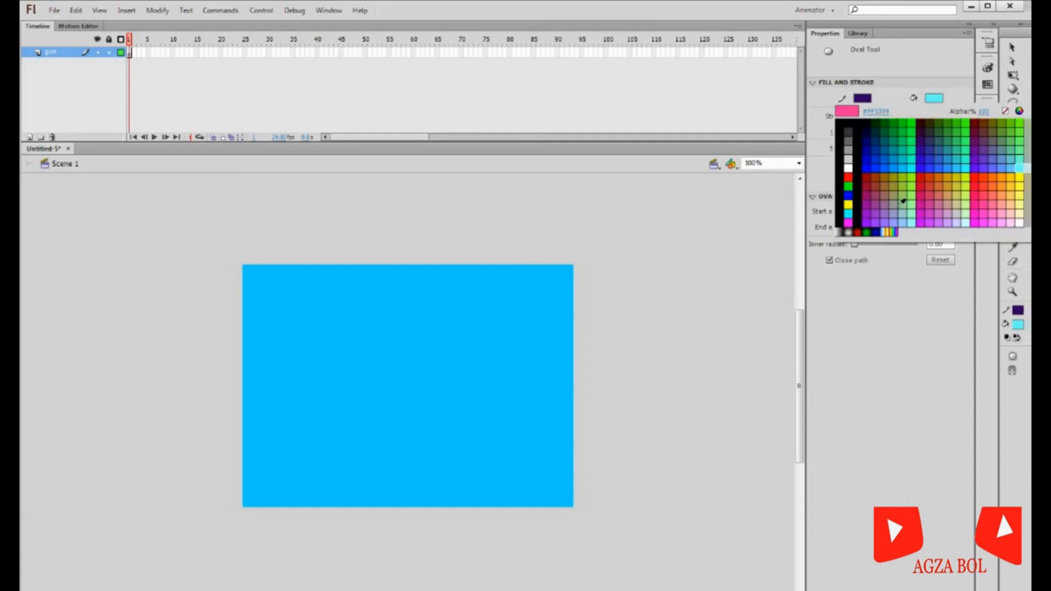
{"action": "left_click", "coordinate": [848, 205]}
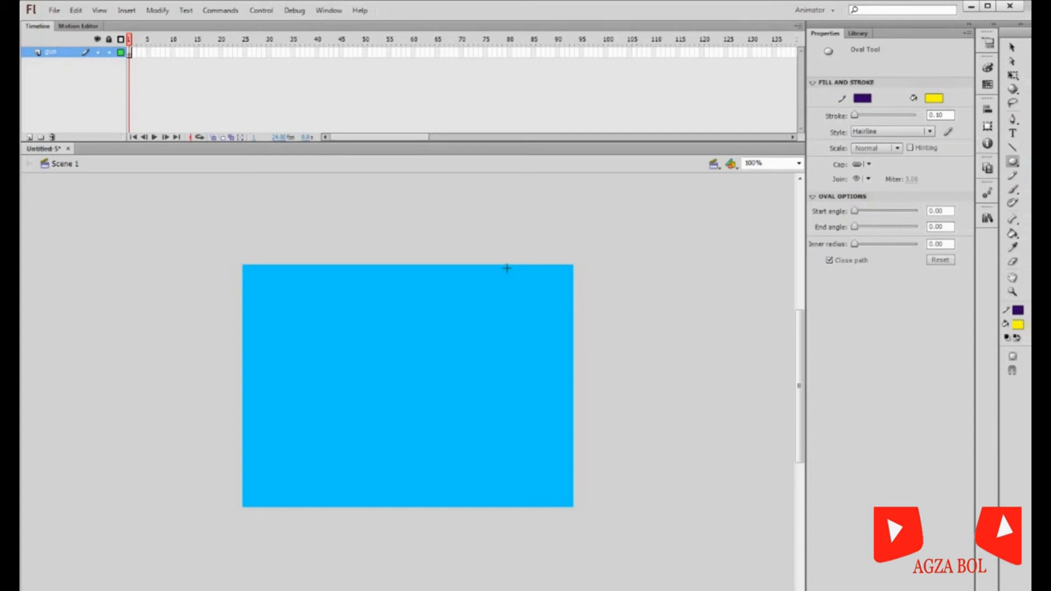
{"action": "left_click_drag", "start_coordinate": [489, 261], "coordinate": [586, 350]}
Move the whole yellow oval slightly up and right so it extends past the stage's upper-right corner.
{"action": "left_click", "coordinate": [1012, 47]}
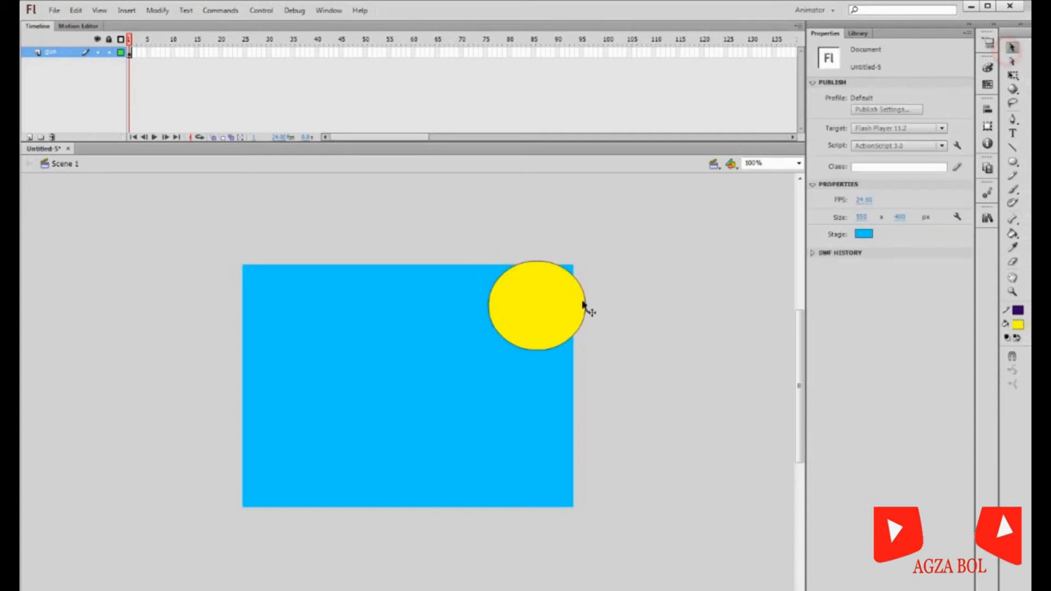
{"action": "left_click_drag", "start_coordinate": [477, 242], "coordinate": [592, 353]}
{"action": "left_click_drag", "start_coordinate": [552, 320], "coordinate": [559, 299]}
{"action": "left_click", "coordinate": [684, 317]}
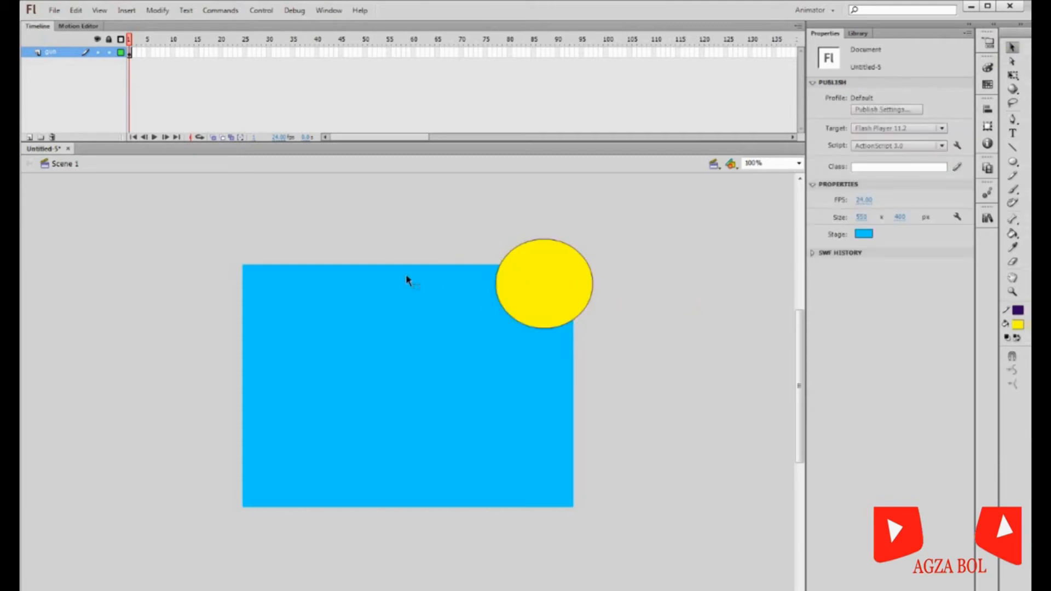
Add a new layer above the gun layer and name it toprak.
{"action": "left_click", "coordinate": [30, 136]}
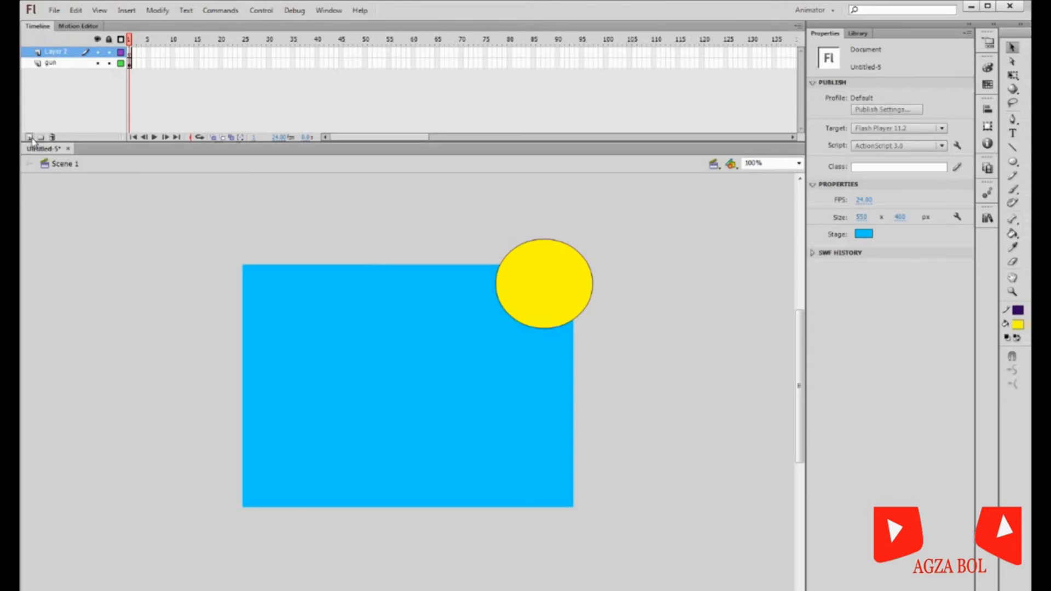
{"action": "left_click", "coordinate": [67, 54]}
{"action": "double_click", "coordinate": [66, 53]}
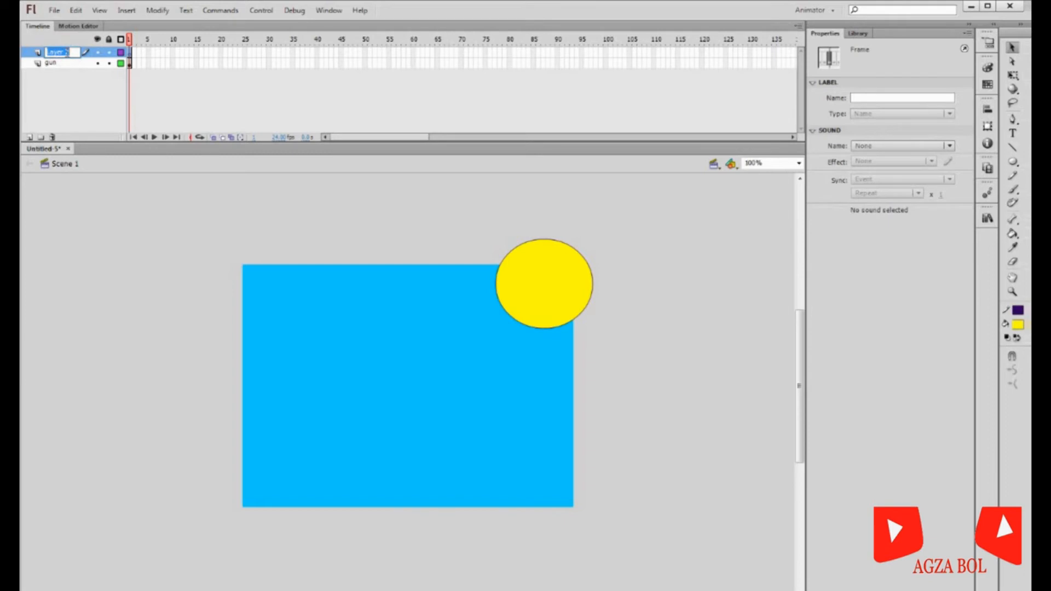
{"action": "key", "text": "BackSpace"}
{"action": "left_click", "coordinate": [283, 288]}
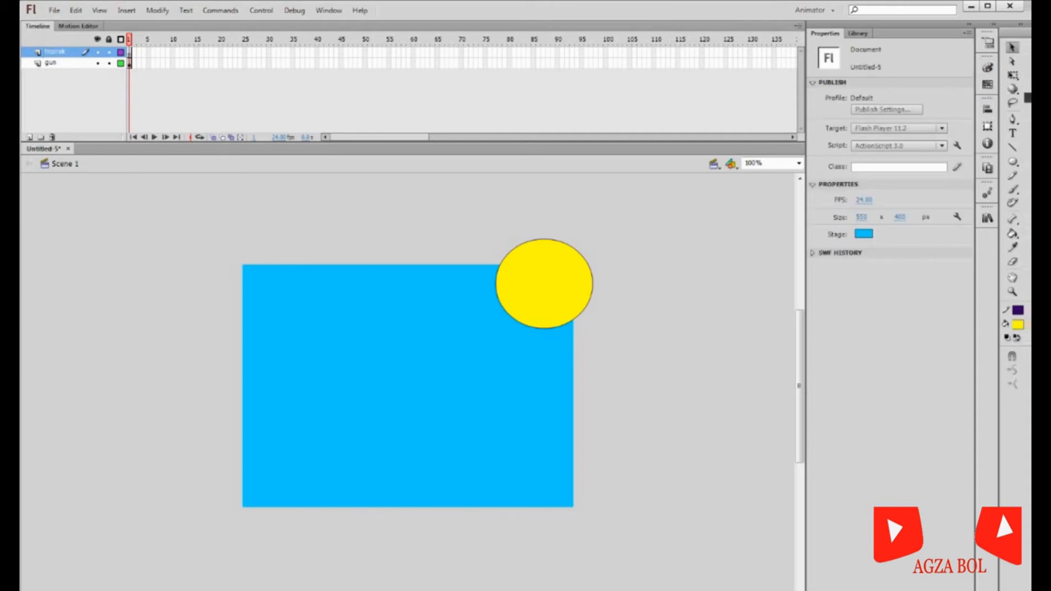
Set up the Rectangle Tool with dark brown for both the fill and the stroke.
{"action": "left_click", "coordinate": [1013, 162]}
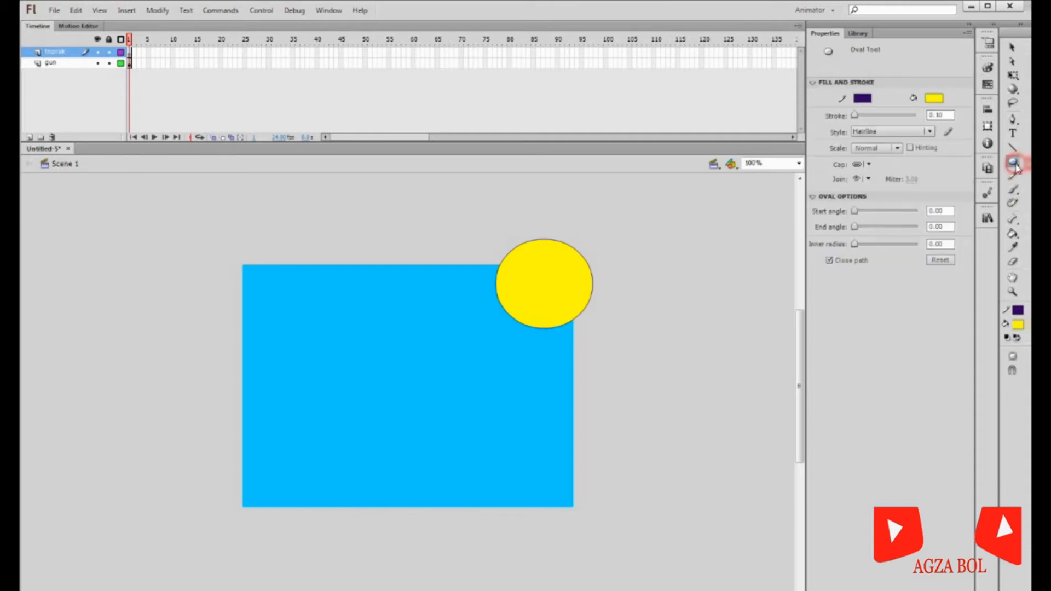
{"action": "left_click_drag", "start_coordinate": [1013, 162], "coordinate": [920, 156]}
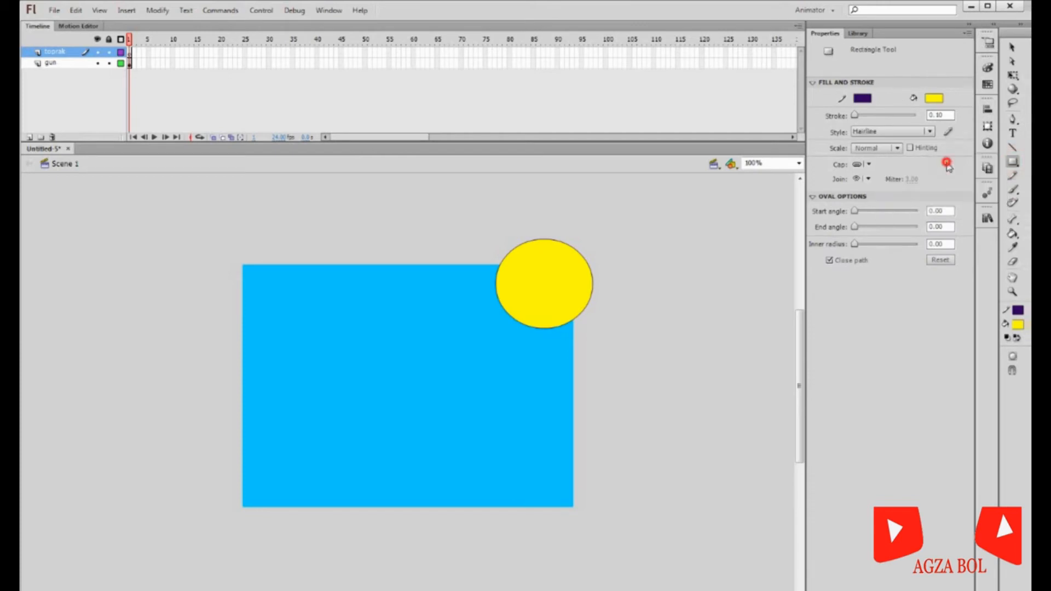
{"action": "left_click", "coordinate": [934, 98]}
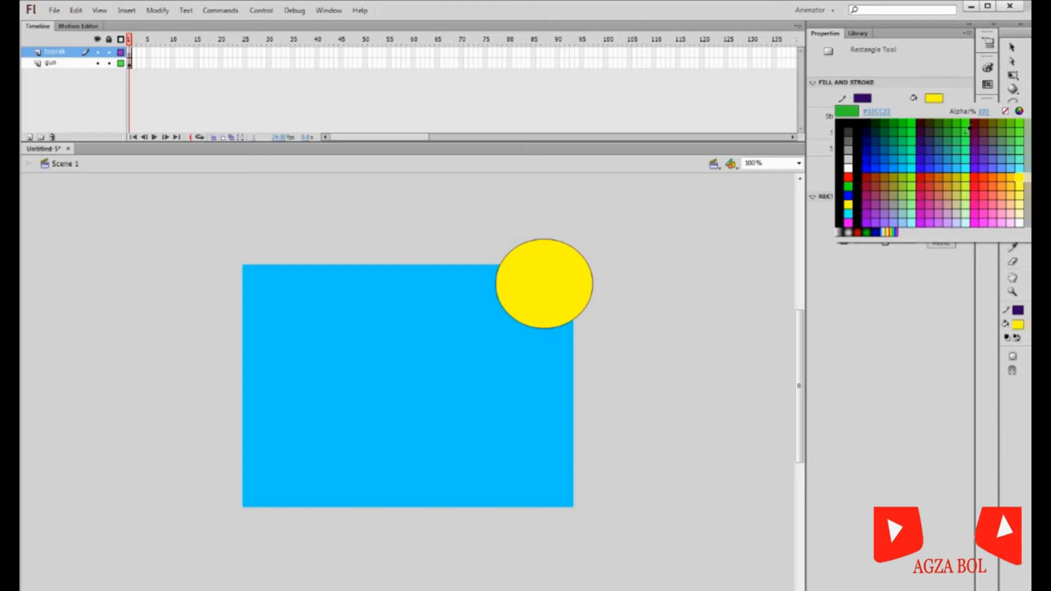
{"action": "left_click", "coordinate": [984, 125]}
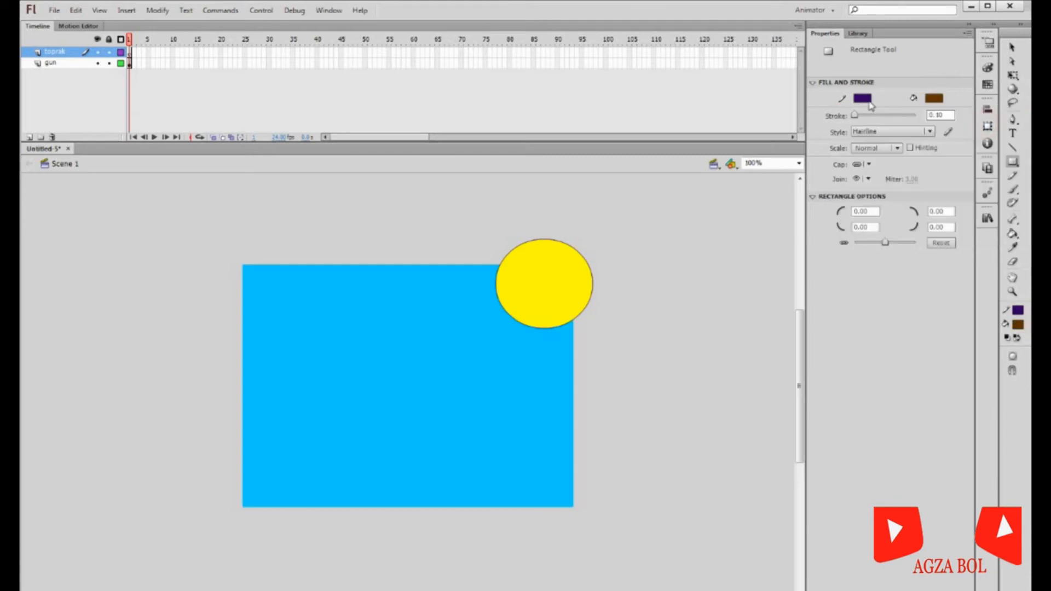
{"action": "left_click", "coordinate": [865, 98]}
{"action": "left_click", "coordinate": [985, 121]}
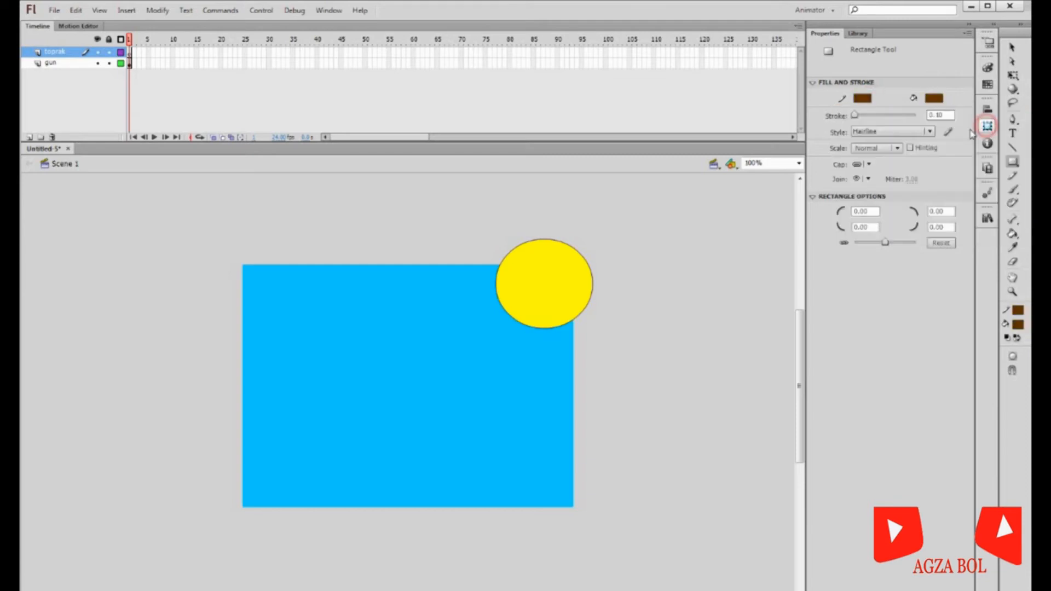
Try drawing a brown rectangle across the lower part of the stage and past both its sides, and undo it.
{"action": "mouse_move", "coordinate": [186, 404]}
{"action": "left_mouse_down"}
{"action": "mouse_move", "coordinate": [605, 556]}
{"action": "mouse_move", "coordinate": [681, 534]}
{"action": "left_mouse_up"}
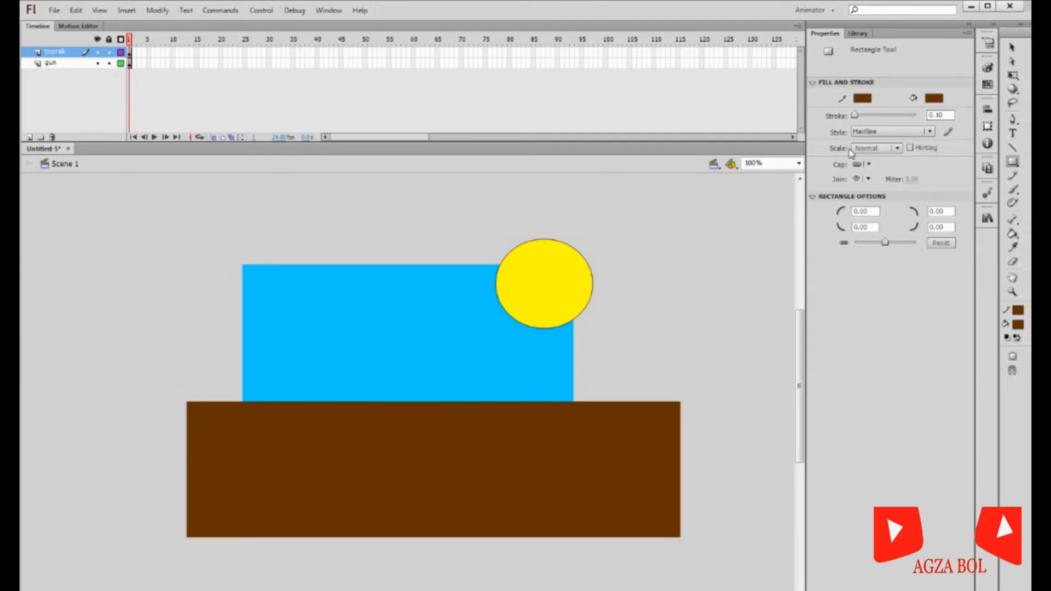
{"action": "key", "text": "ctrl+z"}
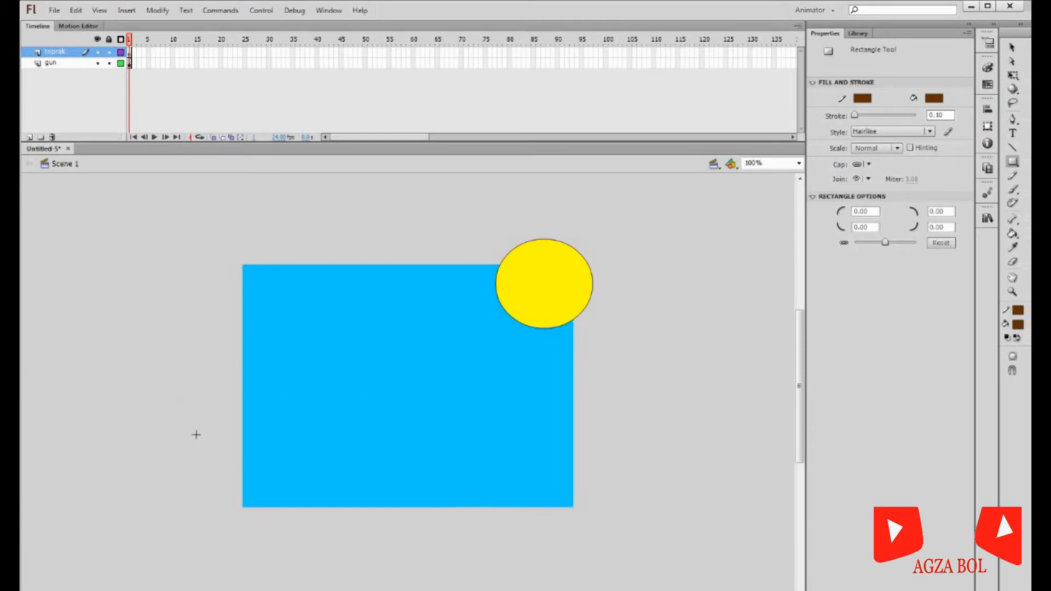
Draw a dark brown rectangle across the lower part of the stage, extending past both its sides and its lower edge.
{"action": "left_click_drag", "start_coordinate": [195, 434], "coordinate": [638, 544]}
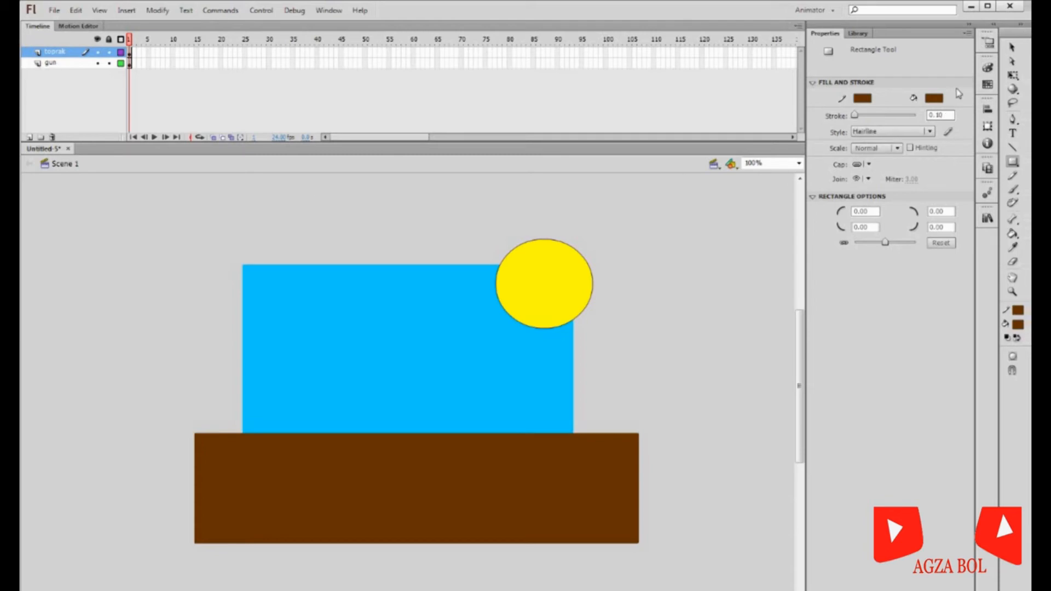
{"action": "key", "text": "v"}
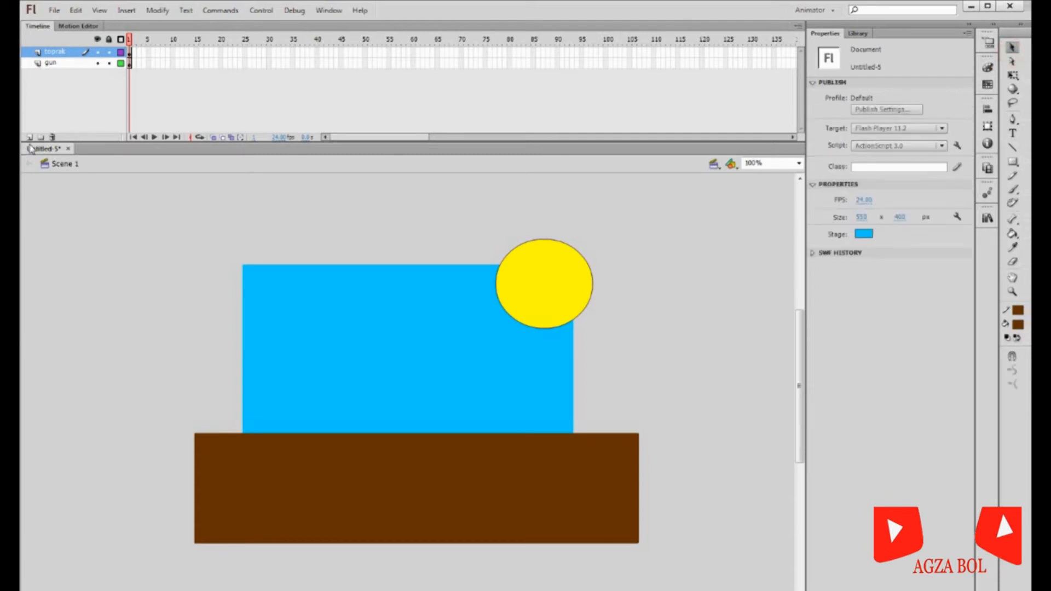
Add a new layer above the toprak layer and name it masyn.
{"action": "left_click", "coordinate": [29, 136]}
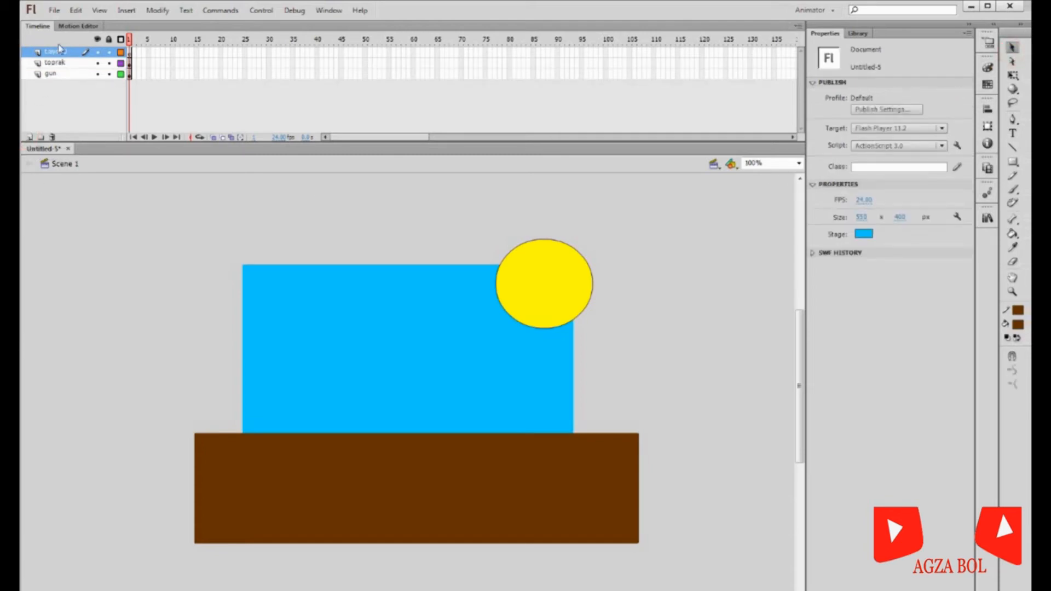
{"action": "double_click", "coordinate": [59, 50]}
{"action": "key", "text": "BackSpace"}
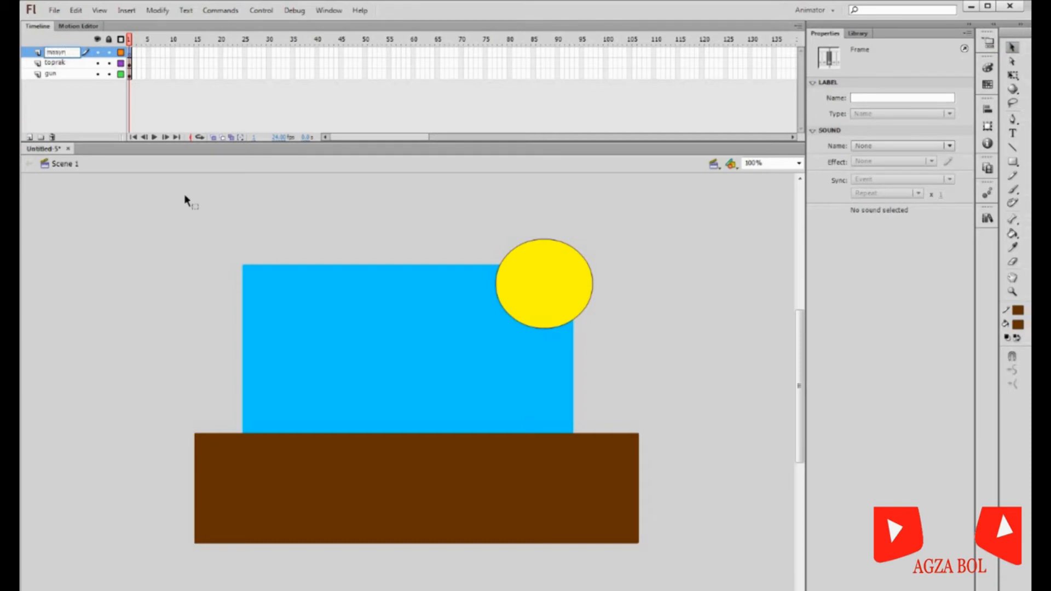
{"action": "left_click", "coordinate": [190, 242]}
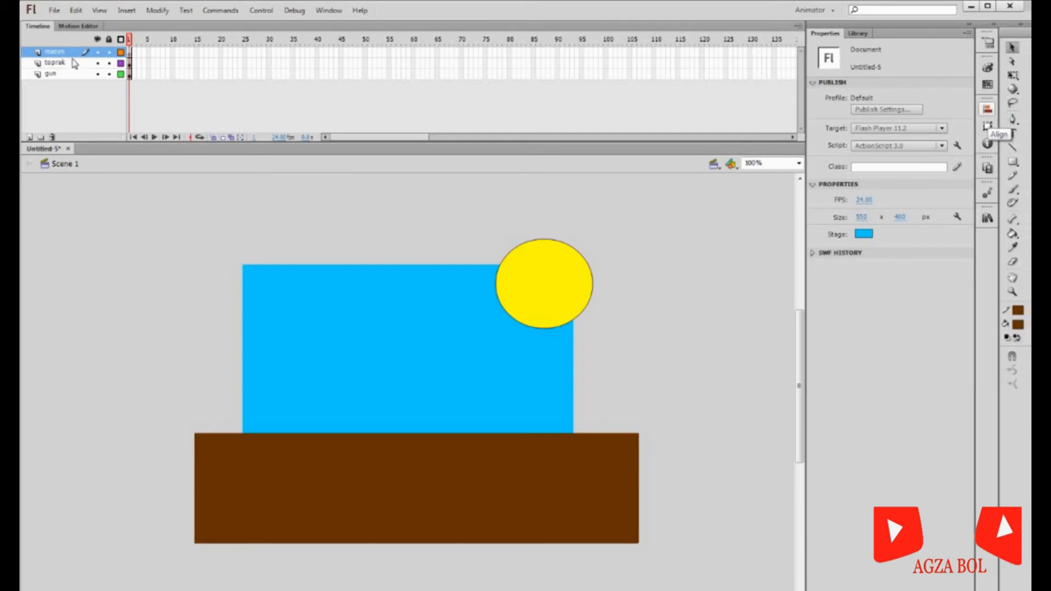
With the Oval Tool and a dark red fill, draw a wheel over the ground's upper edge near the stage's left side.
{"action": "left_click", "coordinate": [1015, 163]}
{"action": "left_click", "coordinate": [939, 172]}
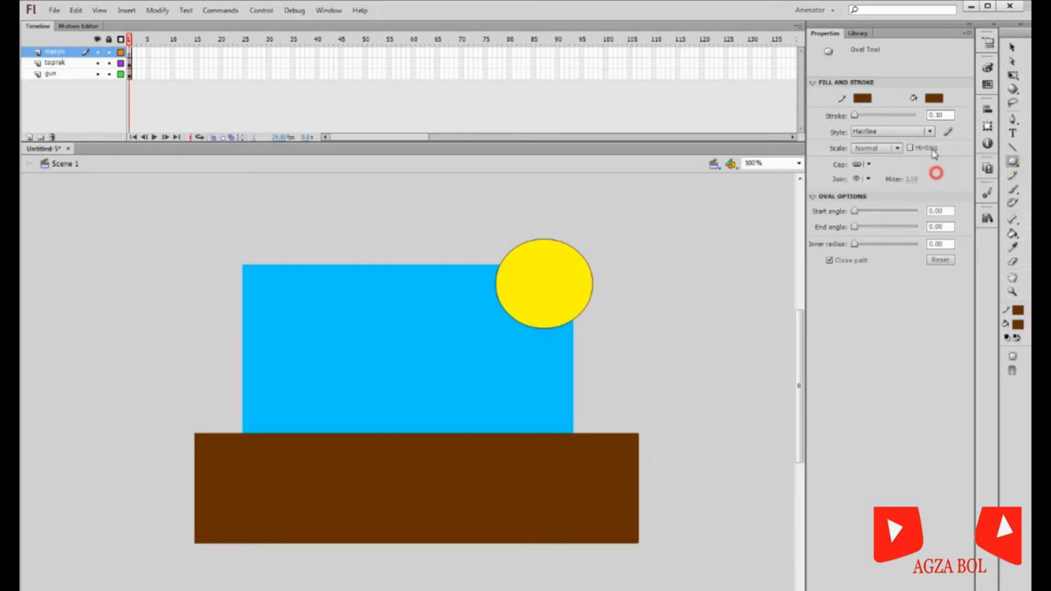
{"action": "left_click", "coordinate": [934, 98]}
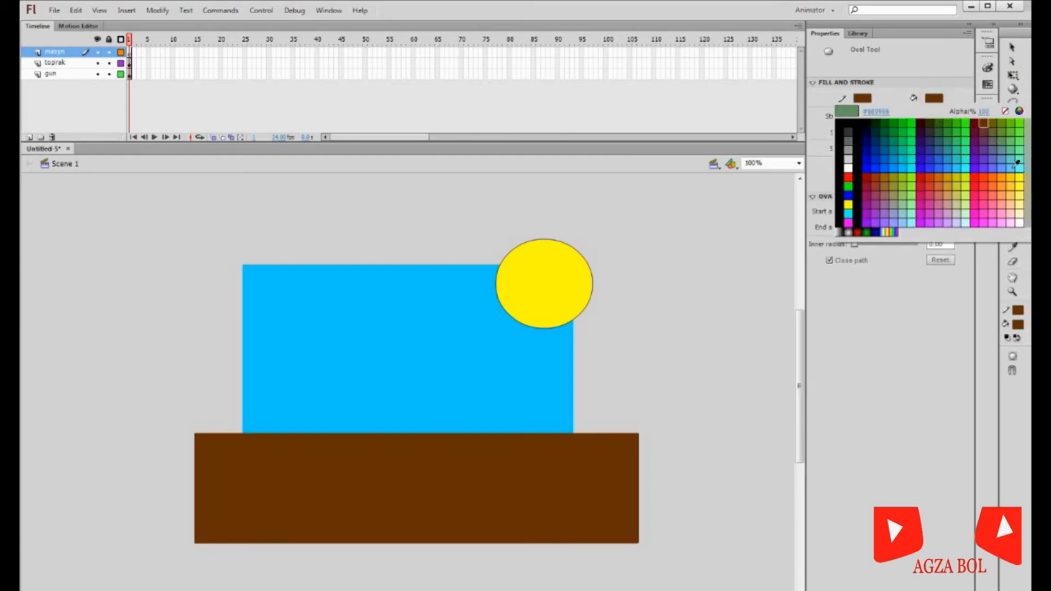
{"action": "left_click", "coordinate": [872, 176]}
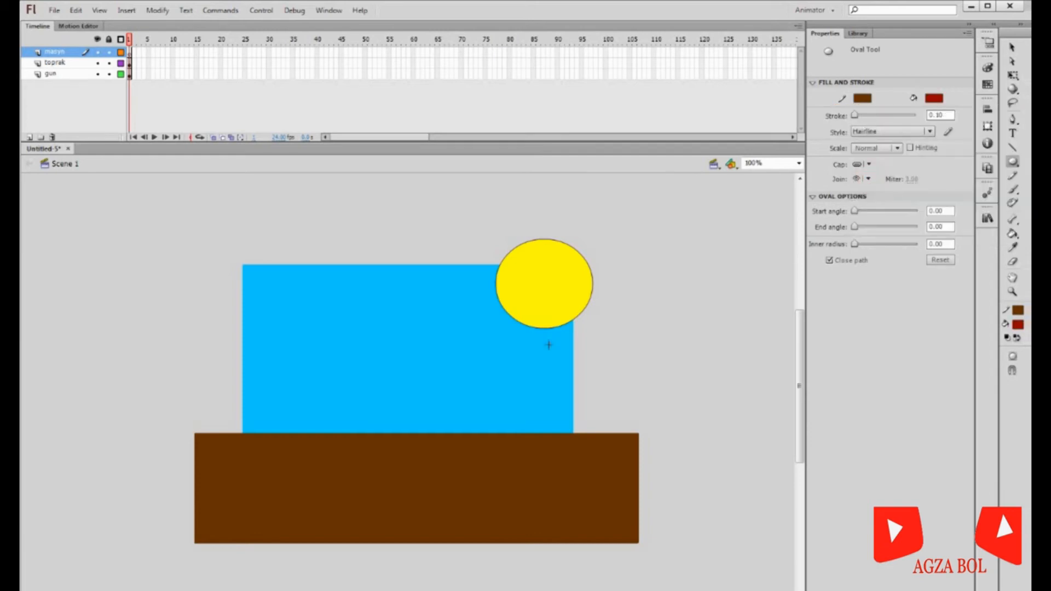
{"action": "left_click_drag", "start_coordinate": [262, 409], "coordinate": [323, 468]}
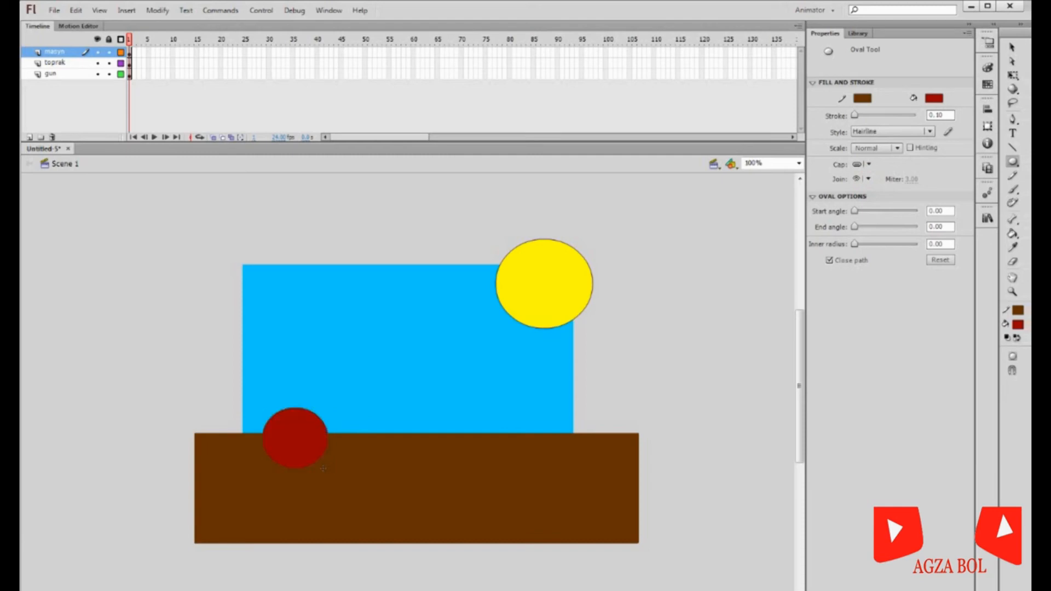
Duplicate the dark red wheel and place the copy level with it, a short distance to its right.
{"action": "left_click", "coordinate": [1011, 49]}
{"action": "left_click", "coordinate": [303, 452]}
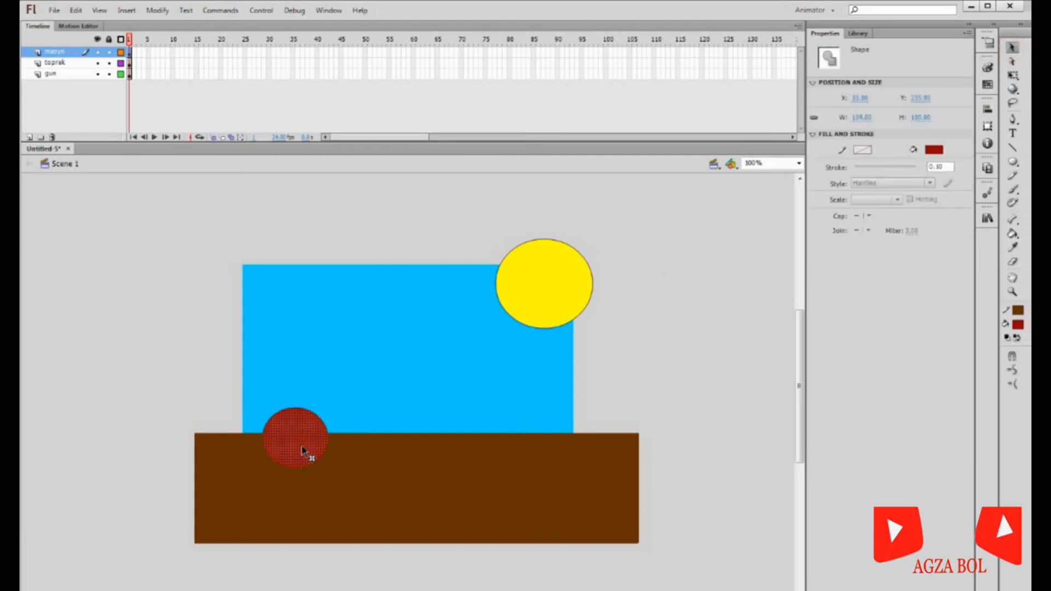
{"action": "left_click_drag", "start_coordinate": [303, 452], "coordinate": [407, 452]}
{"action": "left_click", "coordinate": [641, 392]}
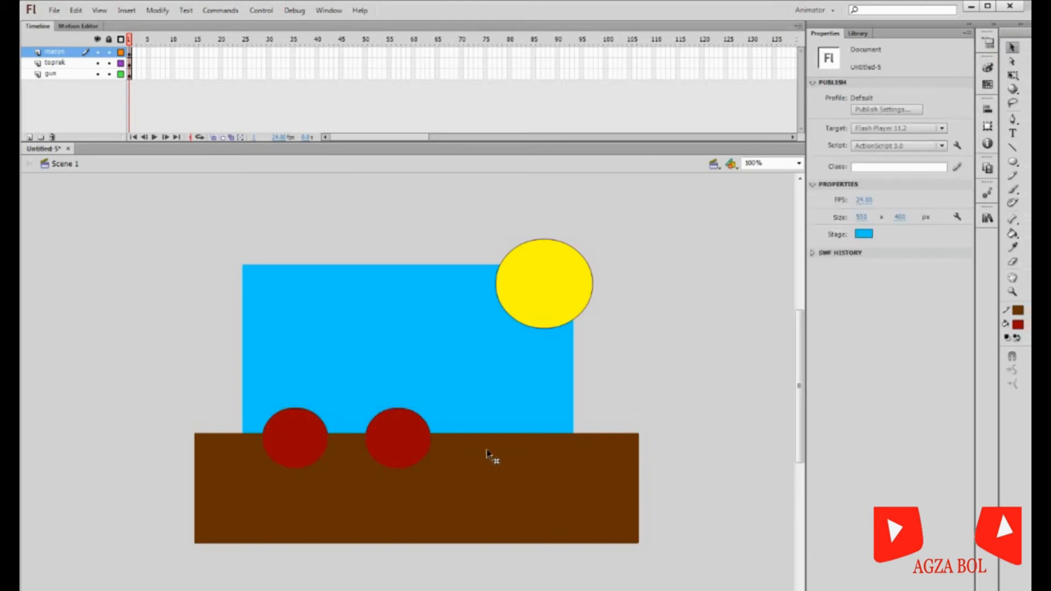
Set the fill to bright green, try drawing a wide oval across the two wheels, and undo the oval.
{"action": "left_click", "coordinate": [1015, 163]}
{"action": "left_click", "coordinate": [934, 98]}
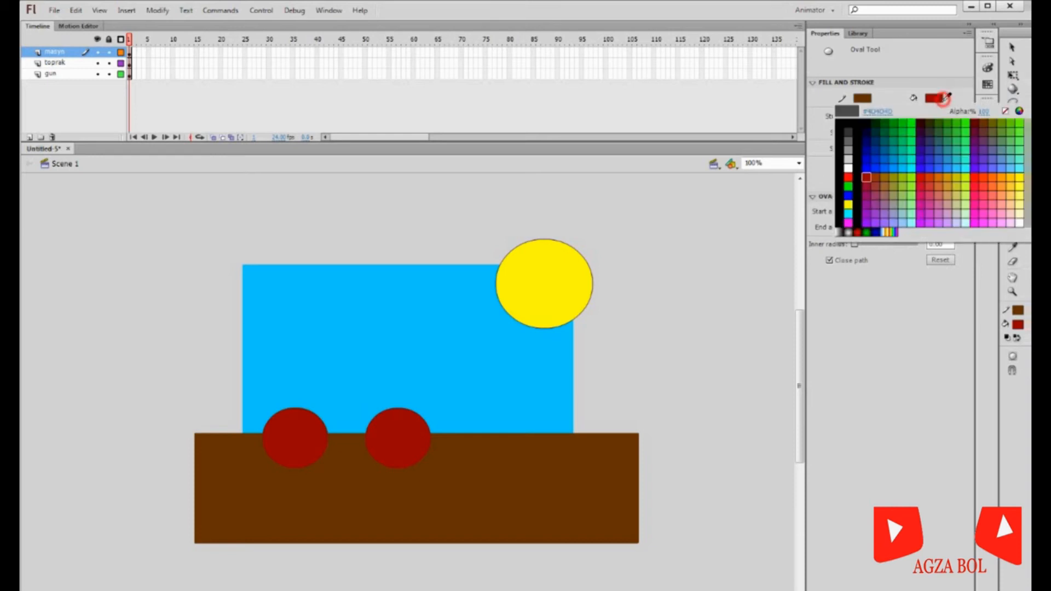
{"action": "left_click", "coordinate": [965, 122]}
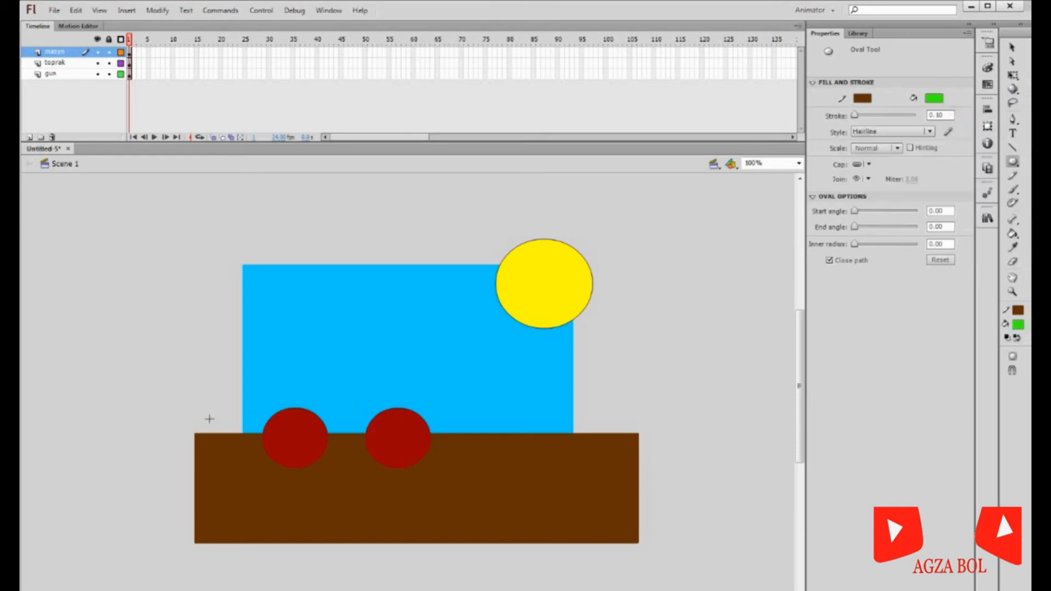
{"action": "left_click_drag", "start_coordinate": [238, 375], "coordinate": [443, 431]}
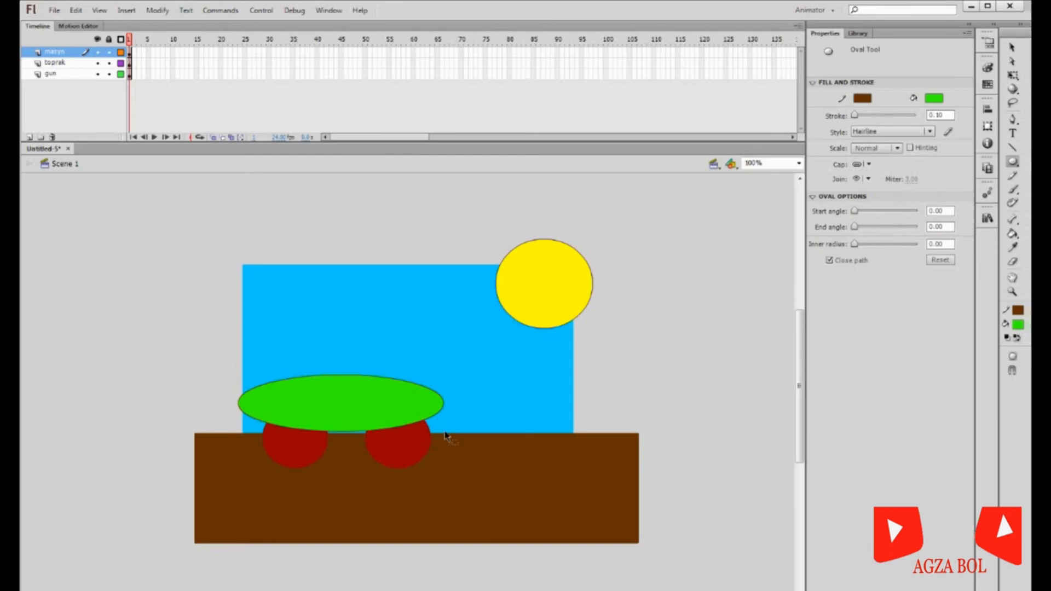
{"action": "key", "text": "ctrl+z"}
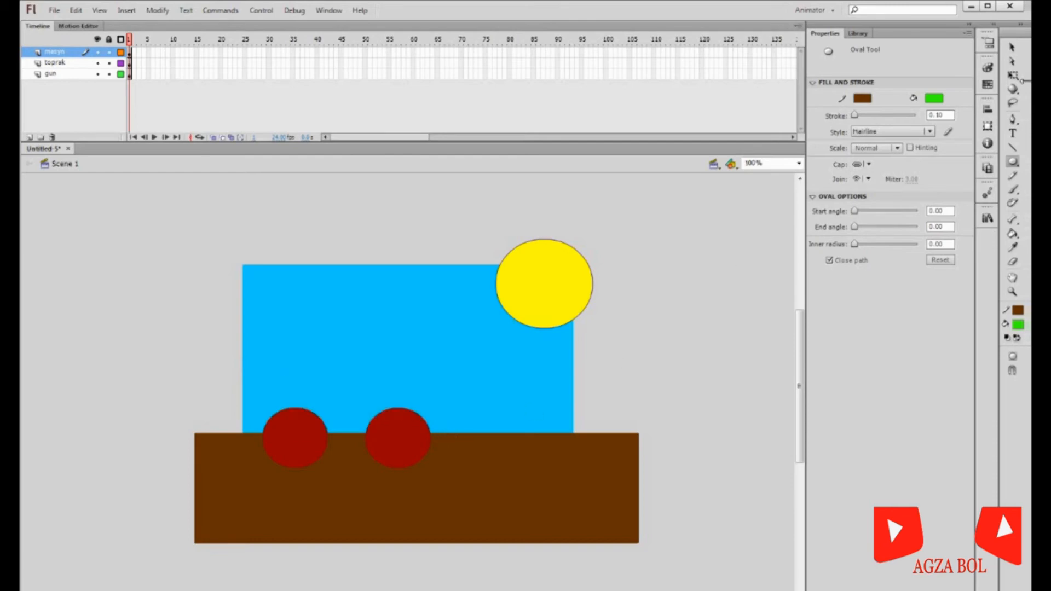
Draw a green rectangle with the Rectangle Tool as the car body, spanning the two wheels and covering their upper halves.
{"action": "left_click", "coordinate": [1015, 168]}
{"action": "left_click", "coordinate": [920, 158]}
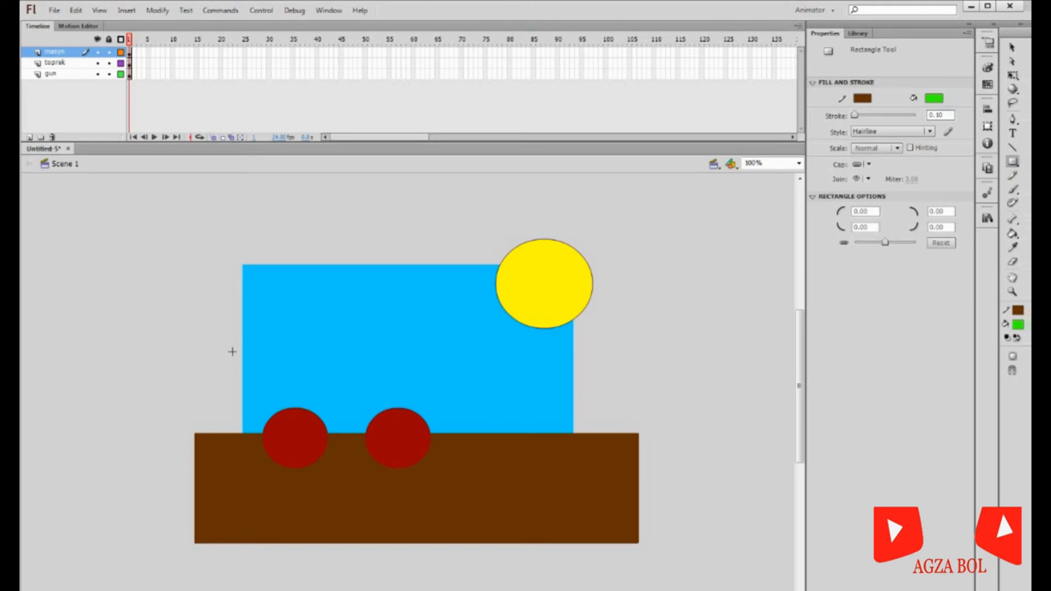
{"action": "left_click_drag", "start_coordinate": [232, 351], "coordinate": [429, 422]}
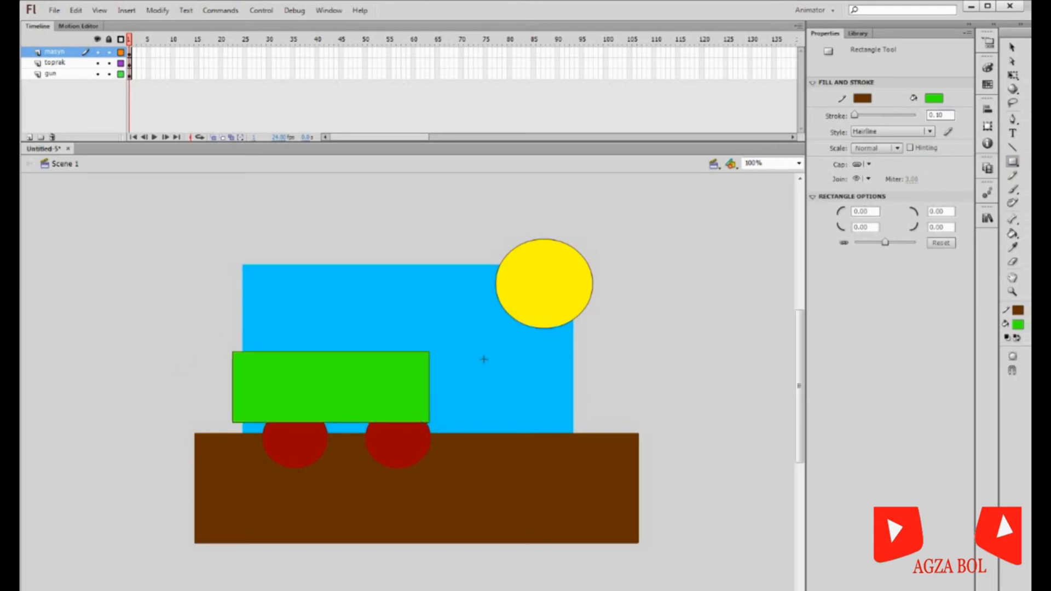
{"action": "key", "text": "ctrl+z"}
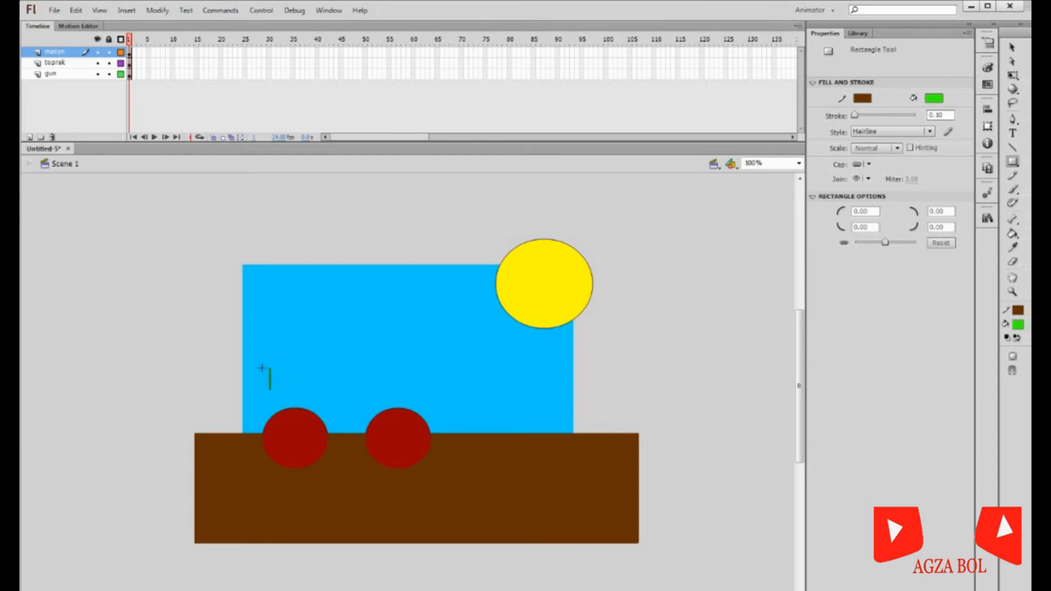
{"action": "left_click_drag", "start_coordinate": [261, 367], "coordinate": [429, 425]}
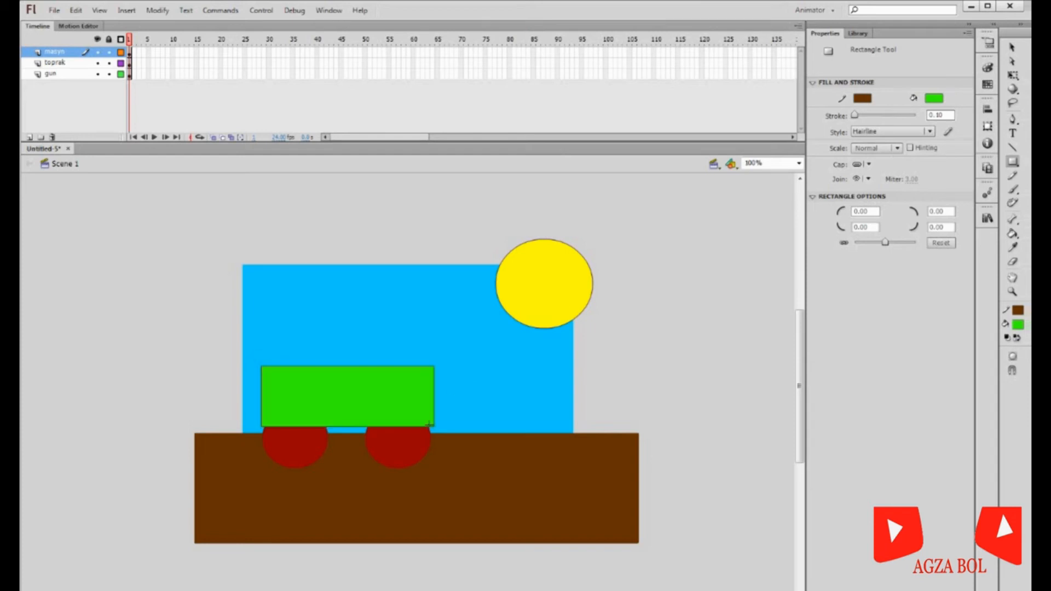
{"action": "left_click", "coordinate": [1011, 48]}
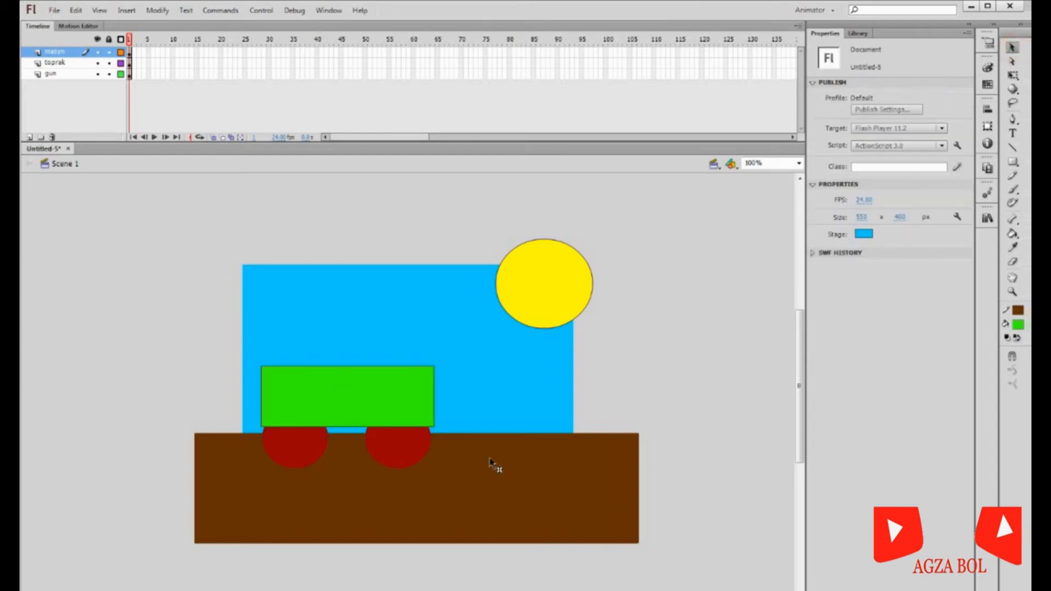
Lock the toprak layer and move the whole car out past the stage's left edge, to about X -282, Y 139.
{"action": "mouse_move", "coordinate": [512, 466]}
{"action": "left_mouse_down"}
{"action": "mouse_move", "coordinate": [296, 374]}
{"action": "mouse_move", "coordinate": [492, 453]}
{"action": "mouse_move", "coordinate": [512, 471]}
{"action": "left_mouse_up"}
{"action": "left_click", "coordinate": [638, 371]}
{"action": "left_click_drag", "start_coordinate": [223, 350], "coordinate": [454, 467]}
{"action": "left_click", "coordinate": [631, 372]}
{"action": "left_click_drag", "start_coordinate": [225, 361], "coordinate": [474, 473]}
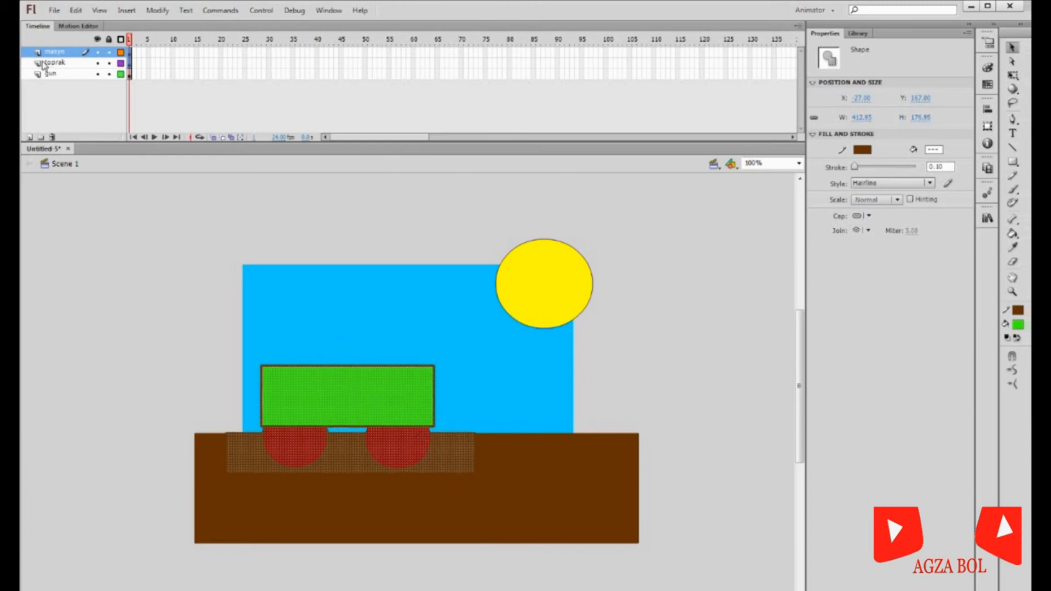
{"action": "left_click", "coordinate": [108, 64]}
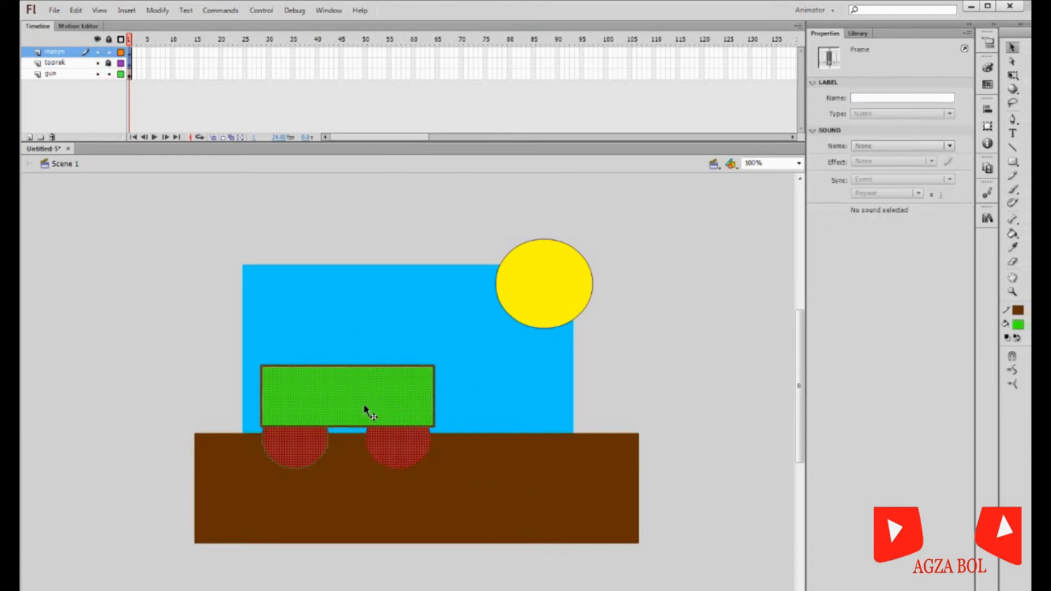
{"action": "left_click_drag", "start_coordinate": [365, 406], "coordinate": [171, 386]}
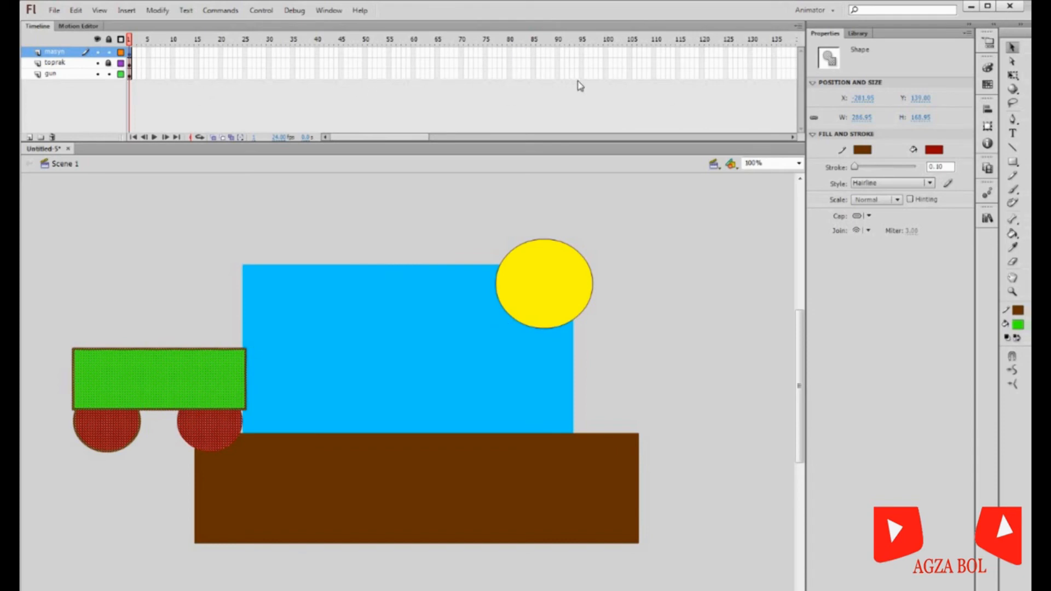
Insert a keyframe at frame 100 on each of the gun, toprak and masyn layers.
{"action": "right_click", "coordinate": [605, 75]}
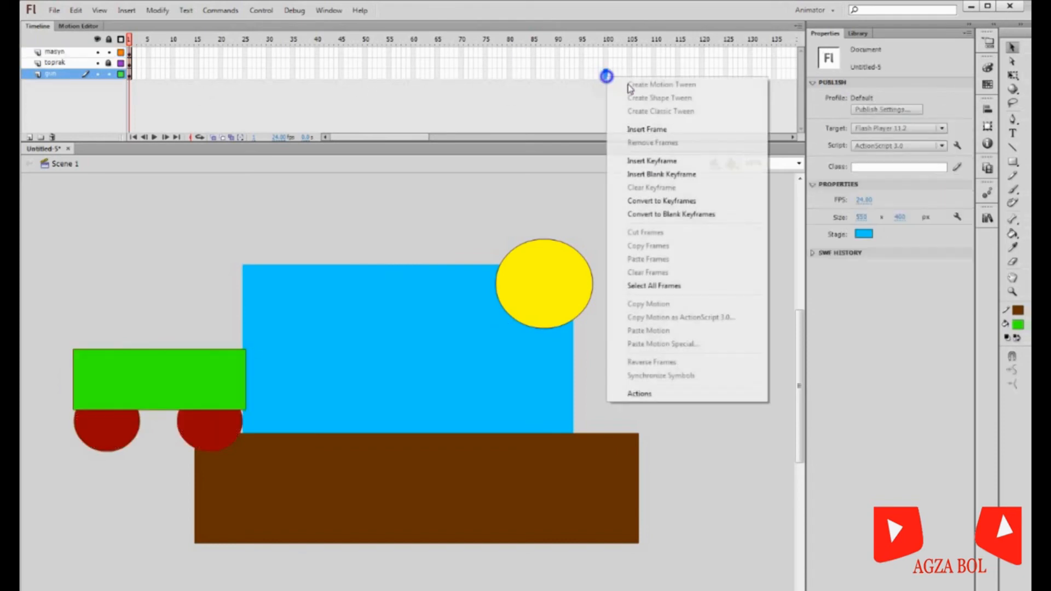
{"action": "left_click", "coordinate": [671, 163]}
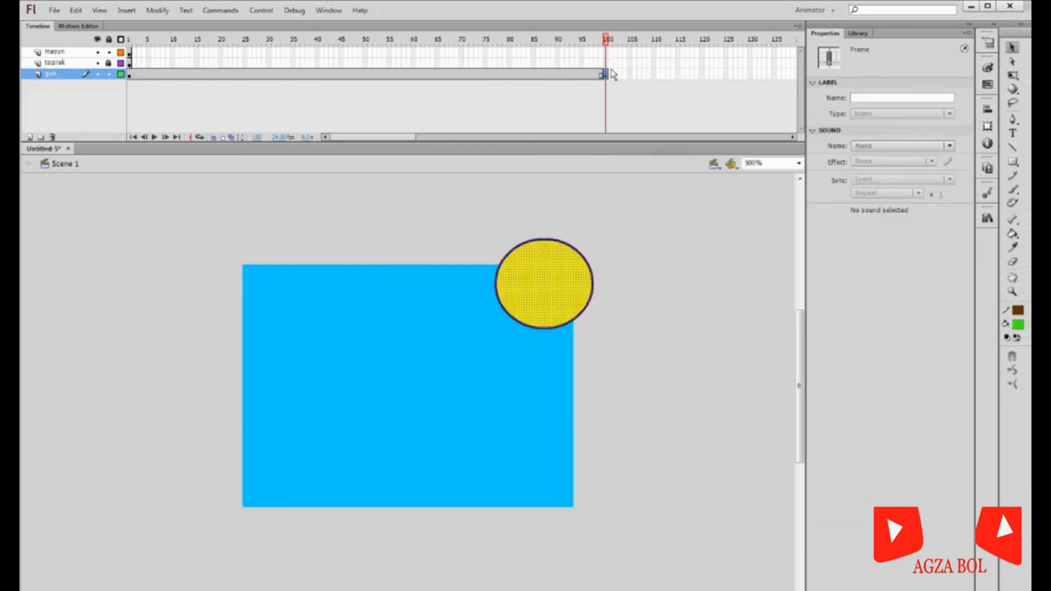
{"action": "left_click", "coordinate": [605, 63]}
{"action": "right_click", "coordinate": [605, 63]}
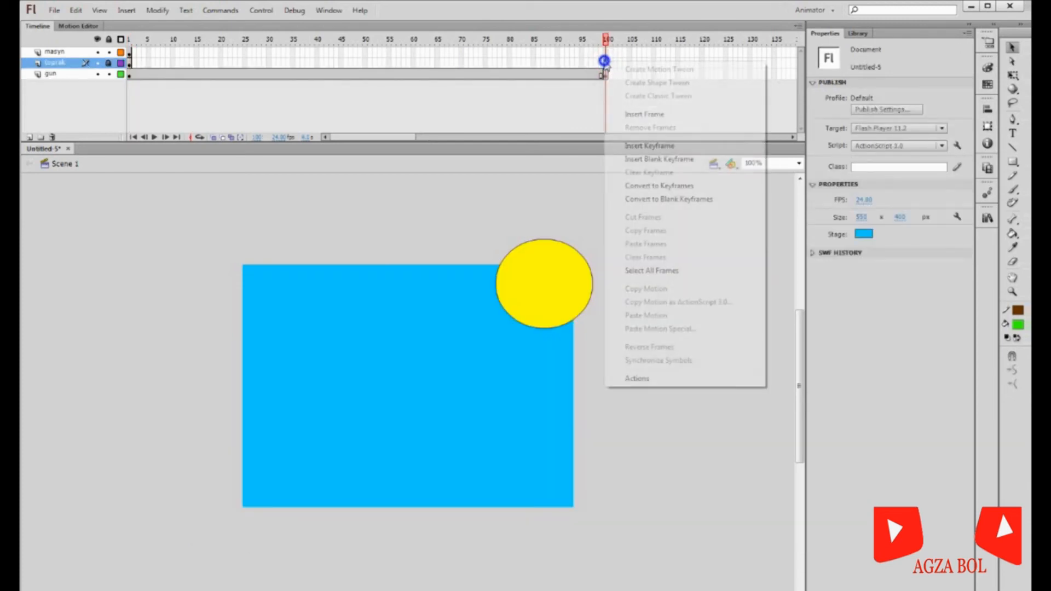
{"action": "left_click", "coordinate": [675, 145]}
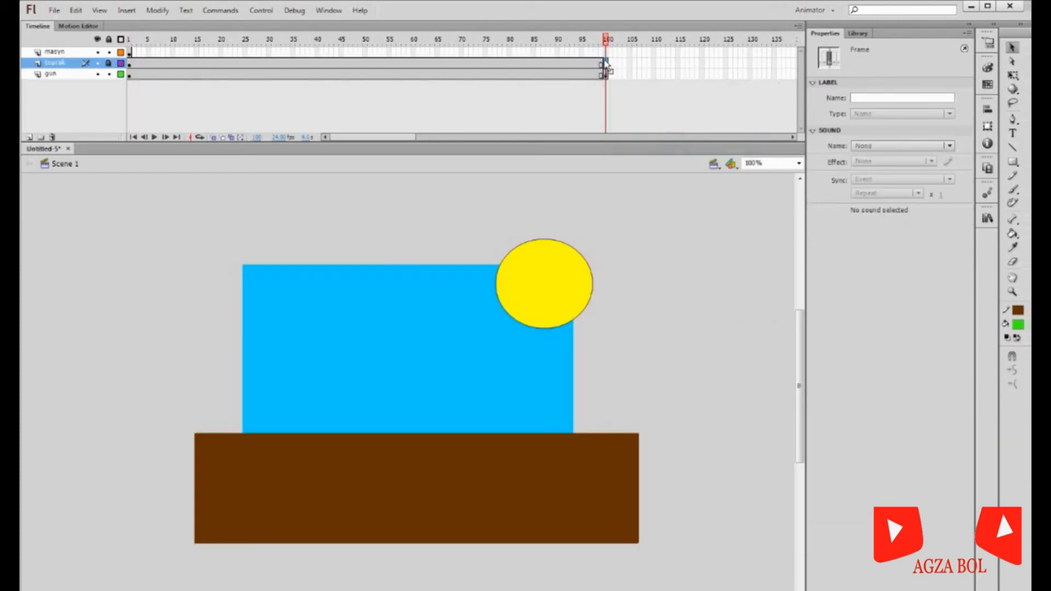
{"action": "left_click", "coordinate": [606, 52]}
{"action": "right_click", "coordinate": [607, 52]}
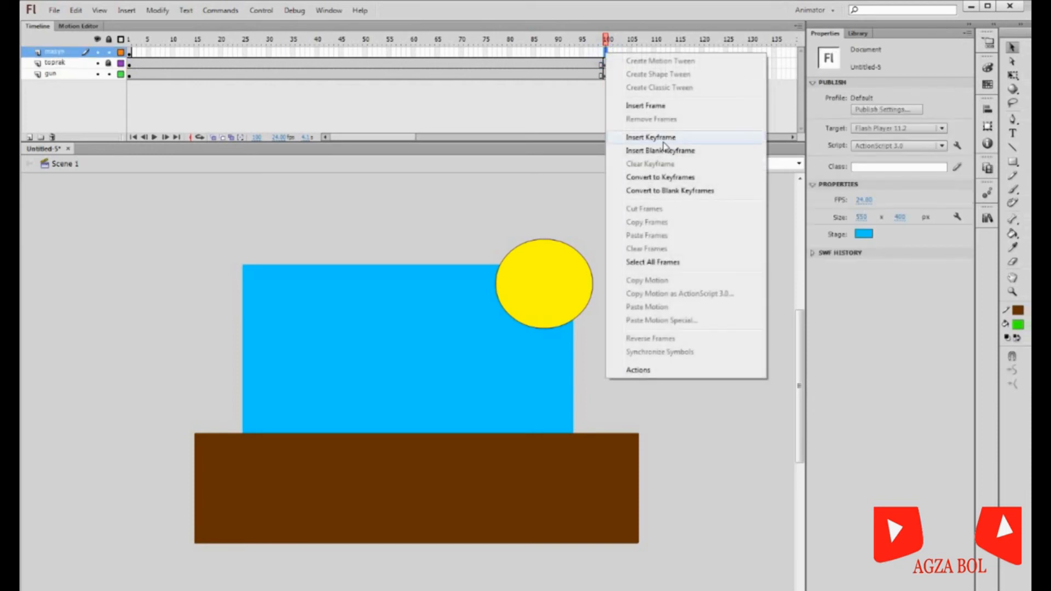
{"action": "left_click", "coordinate": [664, 140]}
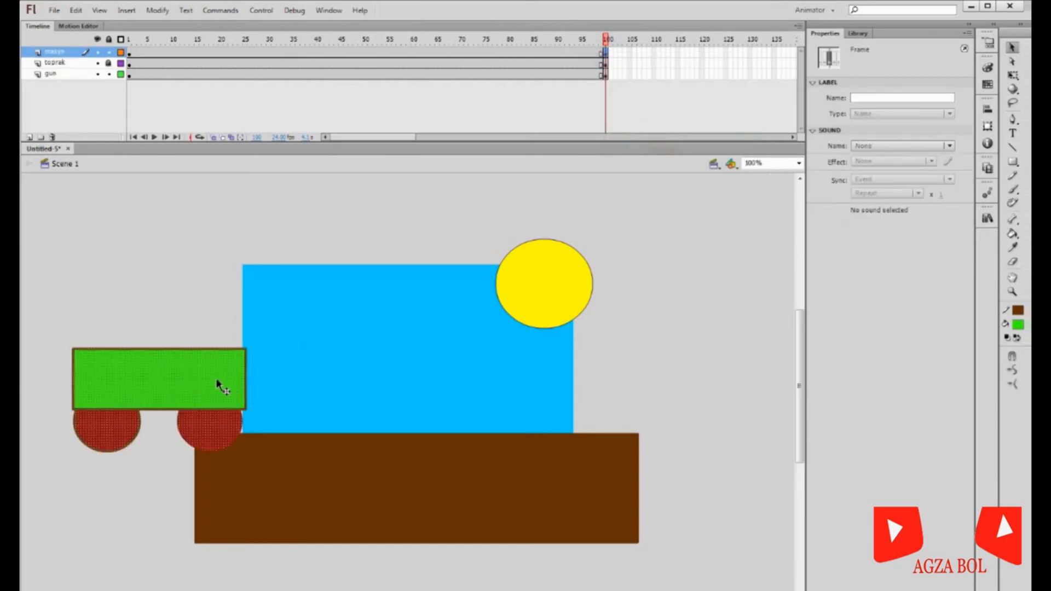
At frame 100, move the car to the stage's right edge at about X 542, Y 135, and create a classic tween on the masyn layer.
{"action": "left_click_drag", "start_coordinate": [217, 382], "coordinate": [702, 378]}
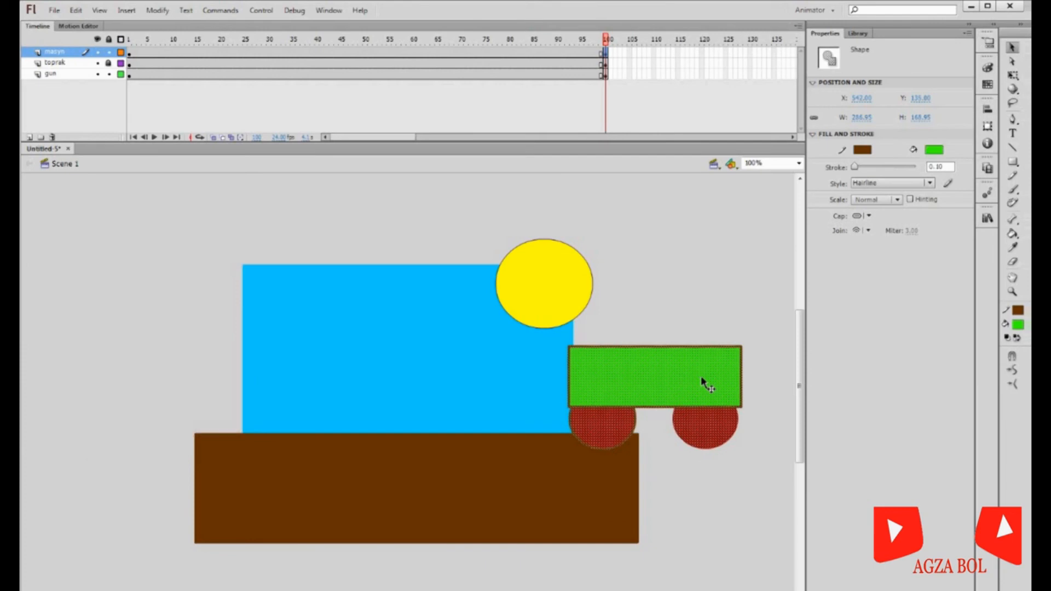
{"action": "right_click", "coordinate": [376, 52]}
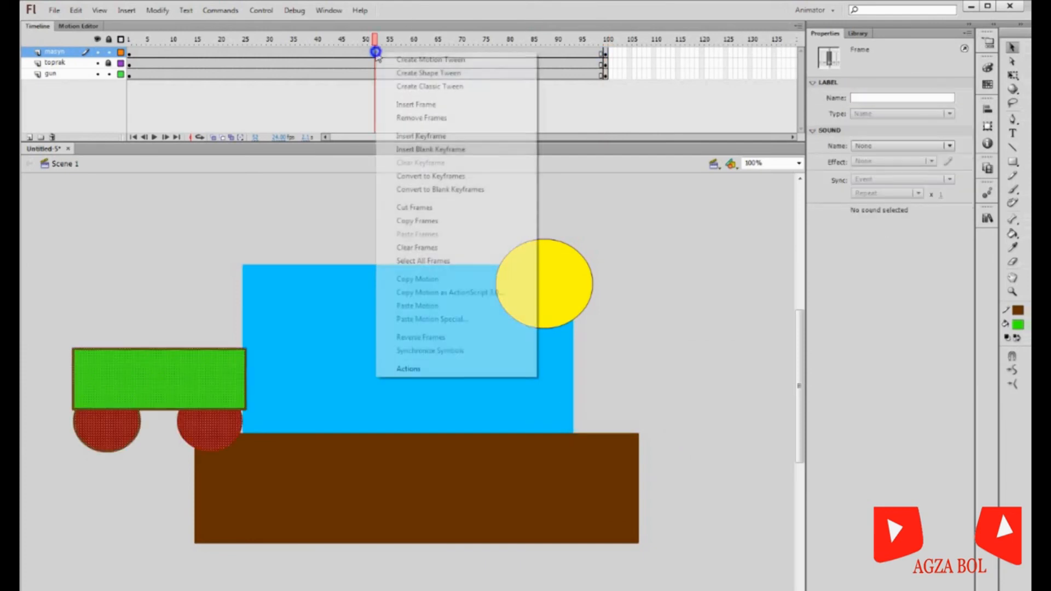
{"action": "left_click", "coordinate": [424, 87]}
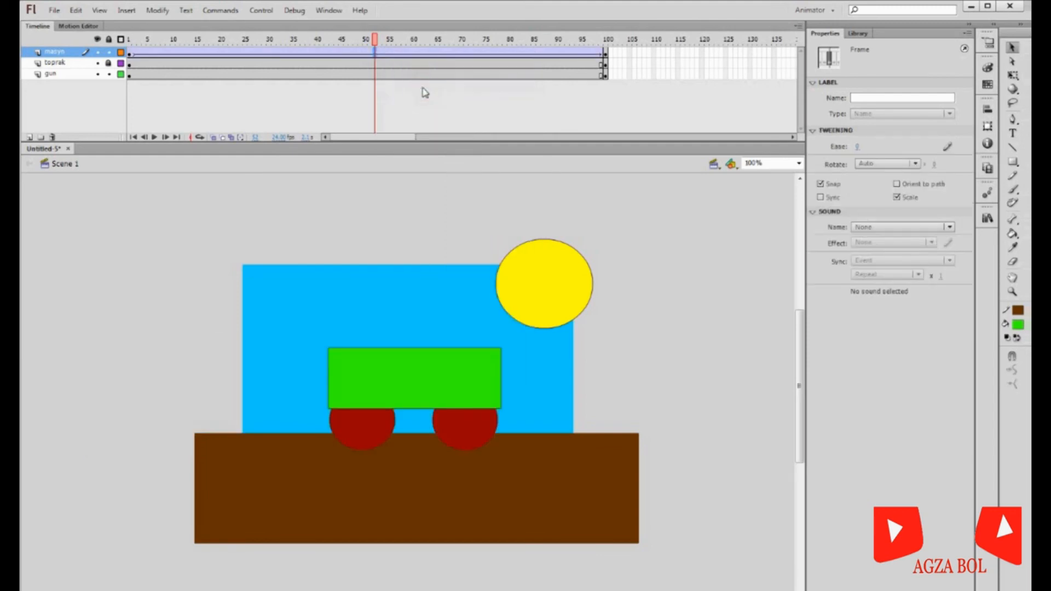
Test the movie to watch the car drive across the scene, and close the preview.
{"action": "key", "text": "ctrl+Return"}
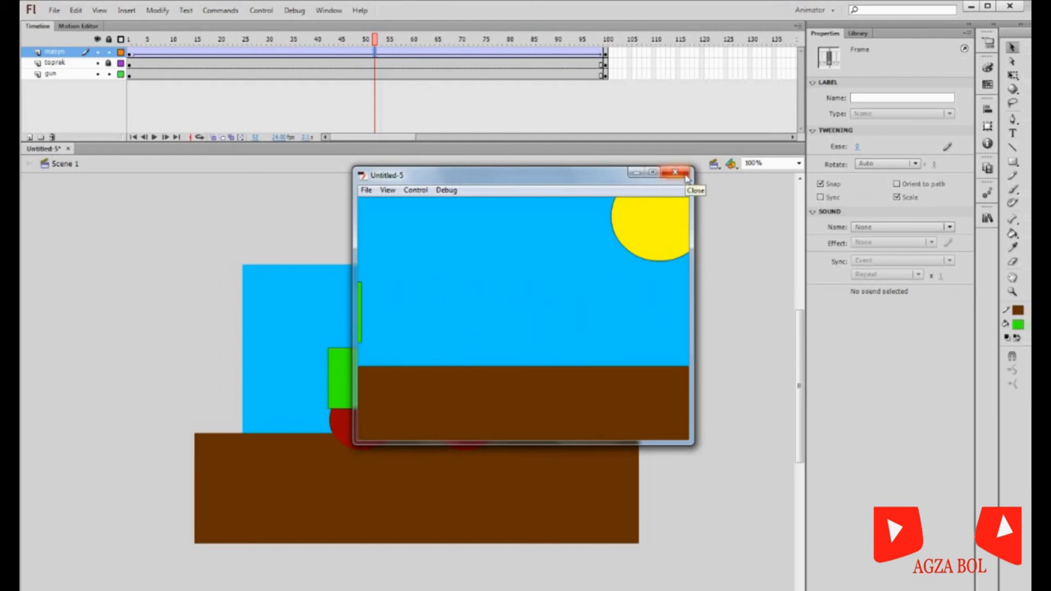
{"action": "left_click", "coordinate": [684, 174]}
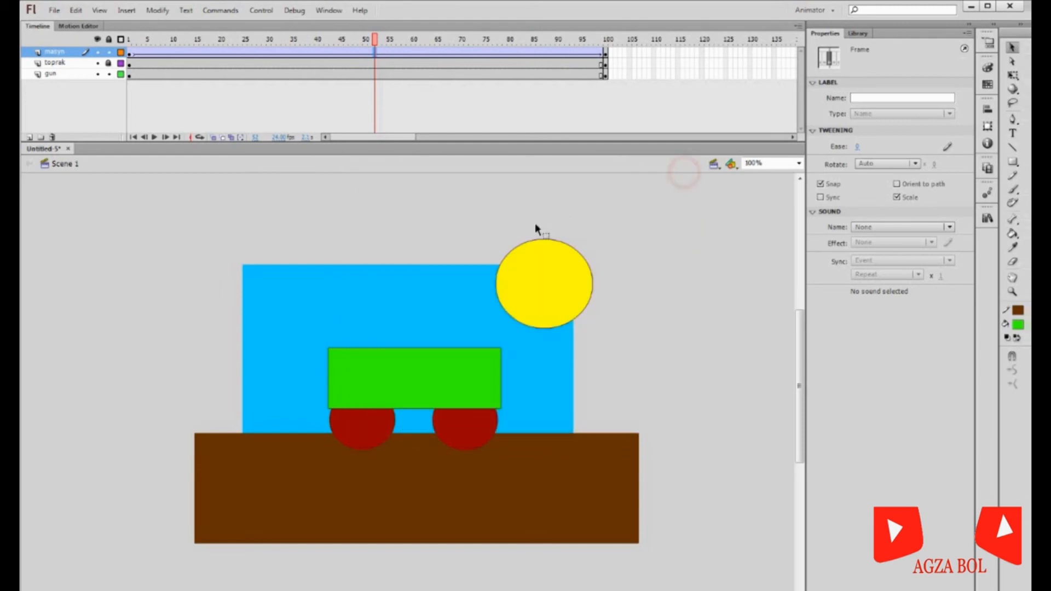
Hide the masyn layer with the drawn car and delete that layer.
{"action": "left_click", "coordinate": [62, 53]}
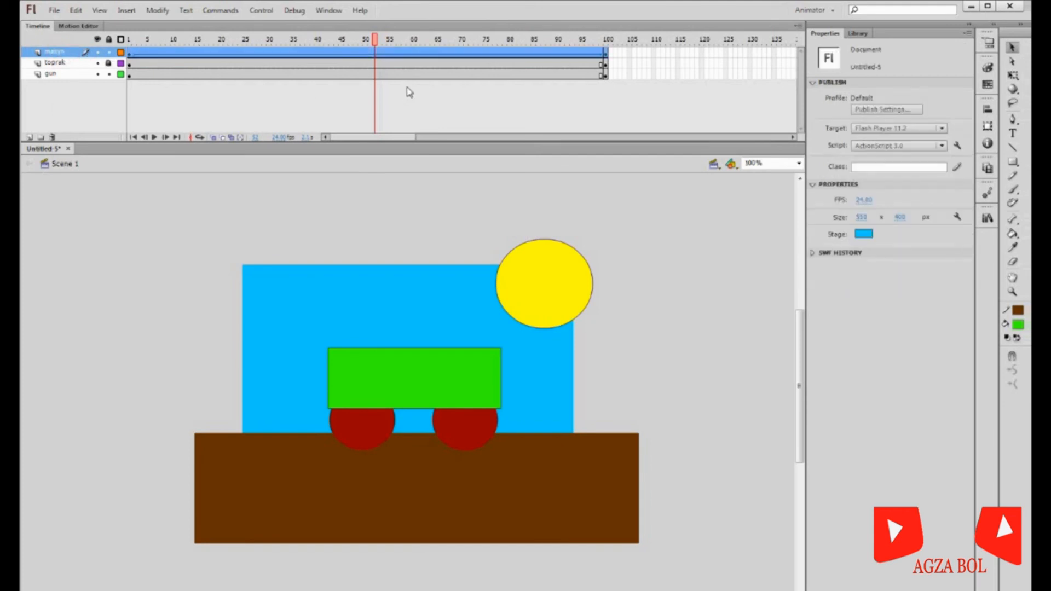
{"action": "left_click", "coordinate": [97, 52]}
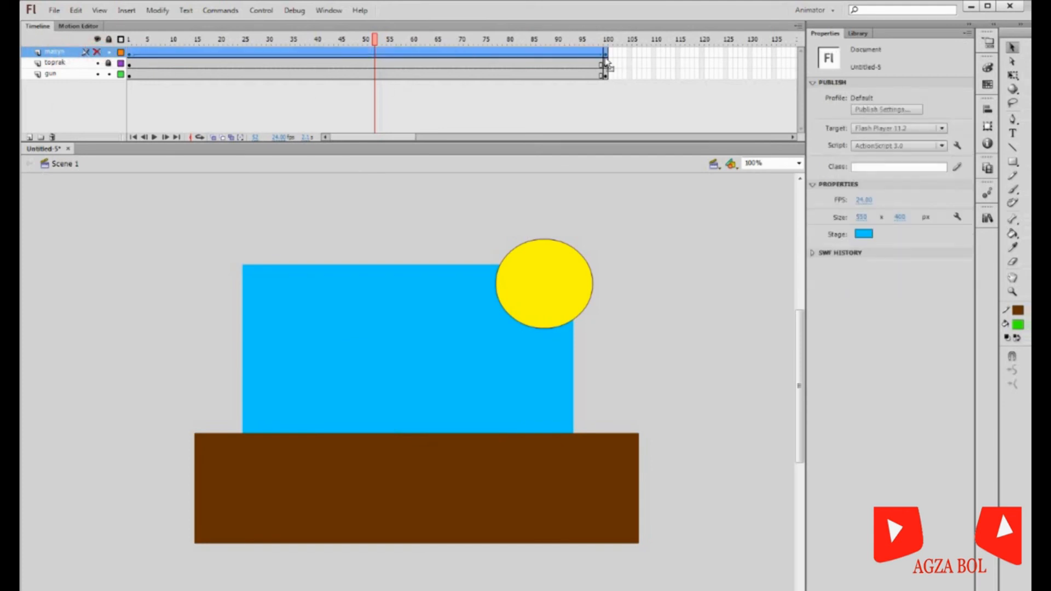
{"action": "right_click", "coordinate": [45, 54]}
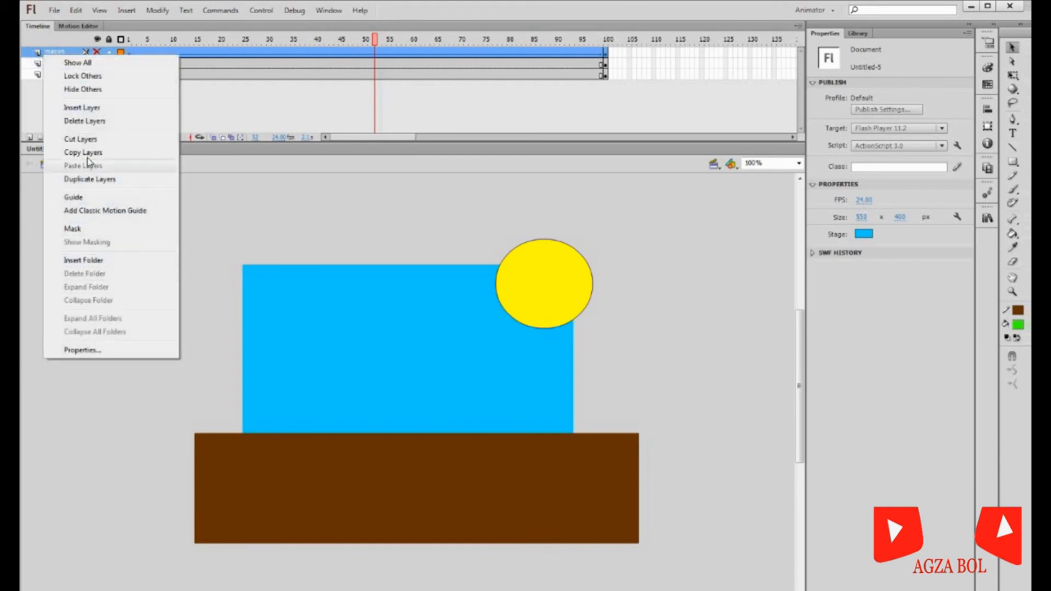
{"action": "left_click", "coordinate": [88, 121]}
{"action": "left_click", "coordinate": [127, 221]}
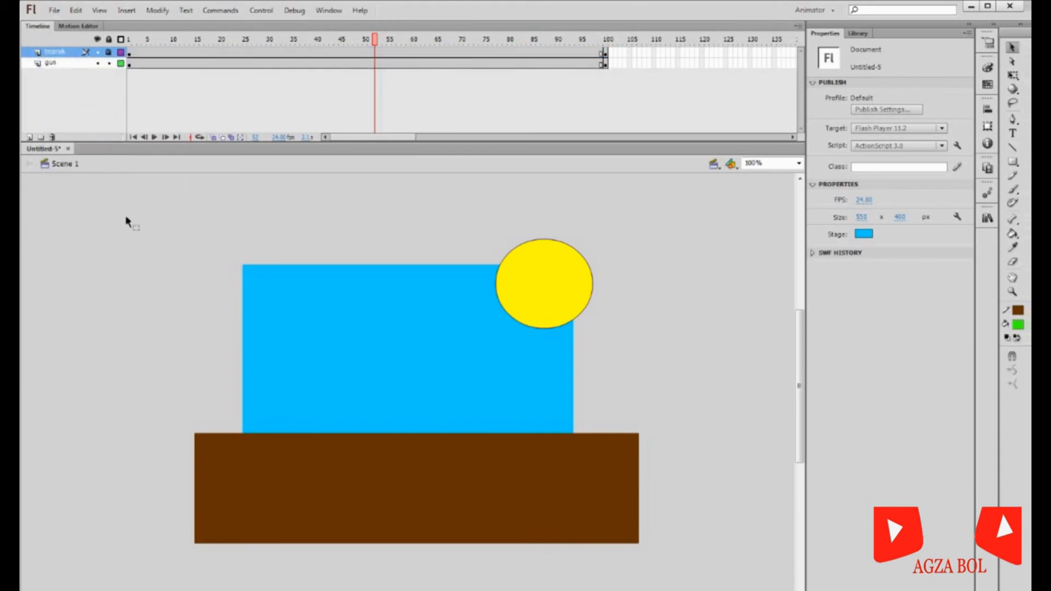
Add a new layer above toprak and name it masyn.
{"action": "left_click", "coordinate": [30, 138]}
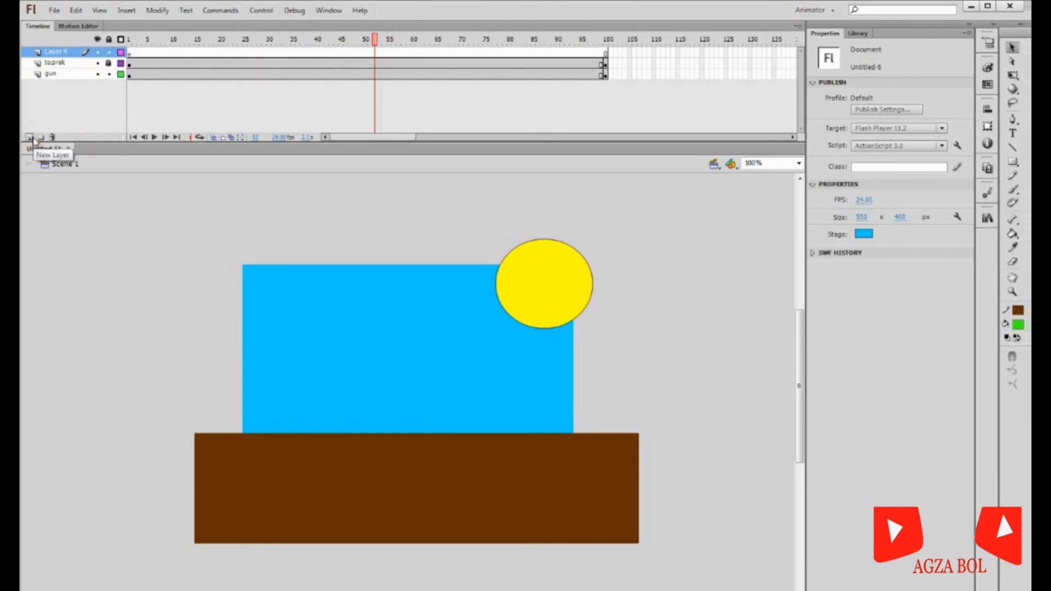
{"action": "left_click", "coordinate": [55, 52]}
{"action": "double_click", "coordinate": [55, 52]}
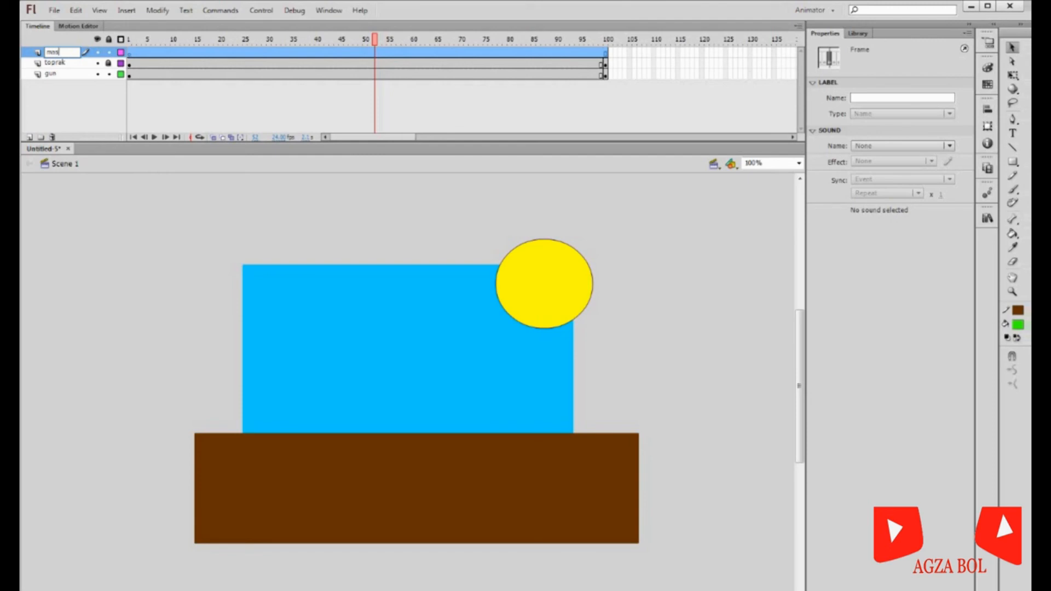
{"action": "type", "text": "masyn"}
{"action": "left_click", "coordinate": [176, 241]}
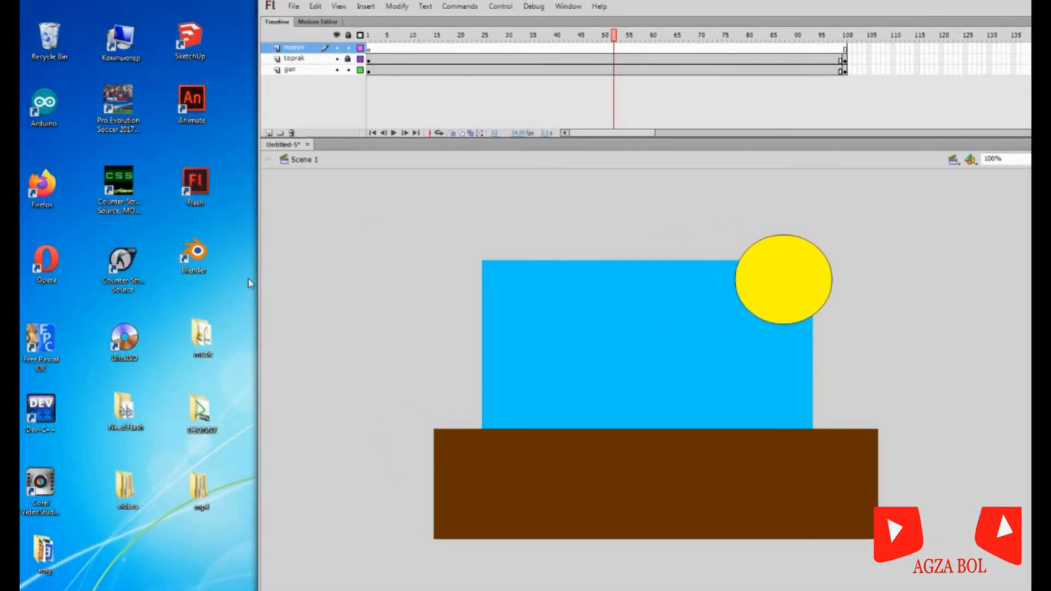
{"action": "double_click", "coordinate": [125, 410]}
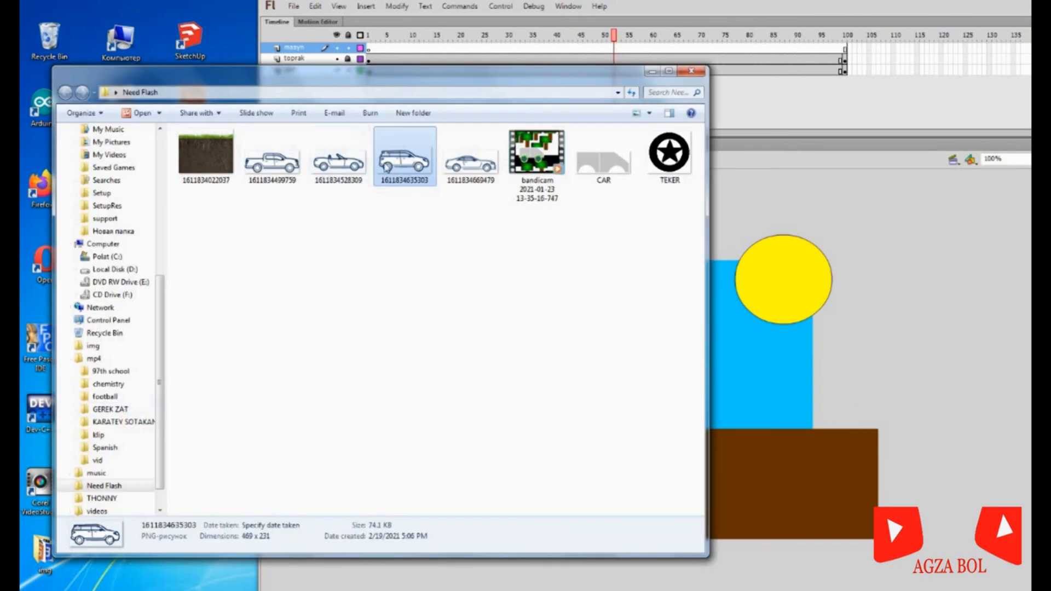
{"action": "left_click_drag", "start_coordinate": [405, 162], "coordinate": [758, 372]}
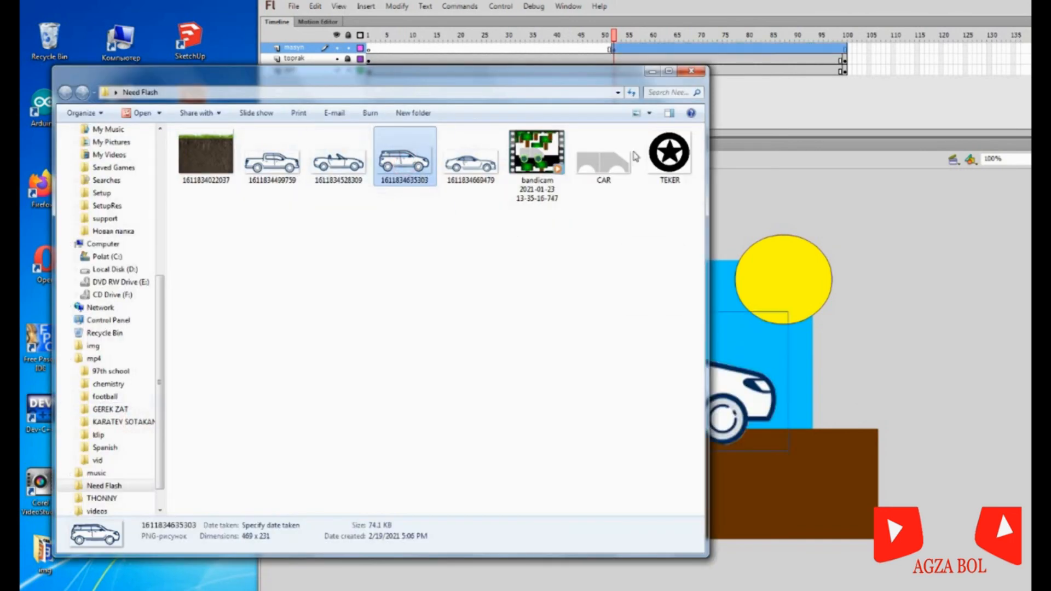
{"action": "left_click", "coordinate": [691, 72]}
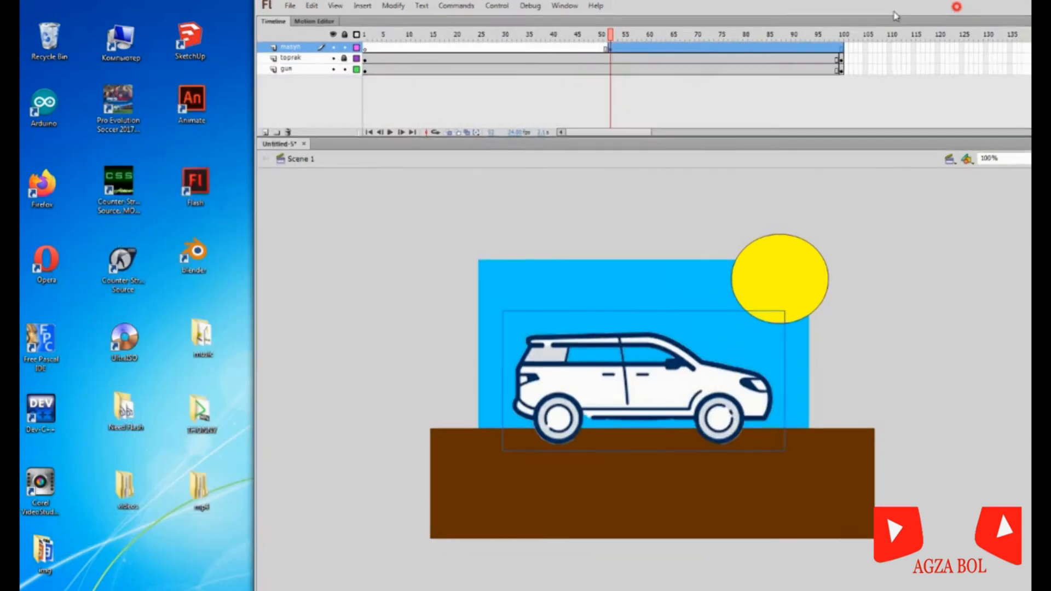
{"action": "double_click", "coordinate": [961, 9]}
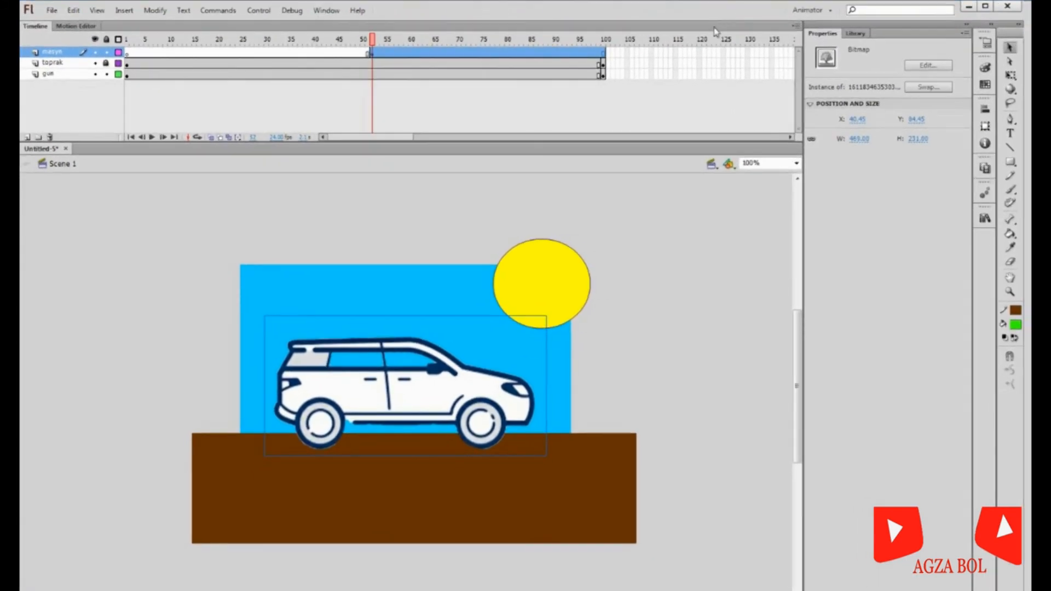
Scale the SUV picture down to about 245 × 137 px and place it at the stage's left edge, about X -156, Y 159.
{"action": "left_click_drag", "start_coordinate": [456, 394], "coordinate": [250, 382]}
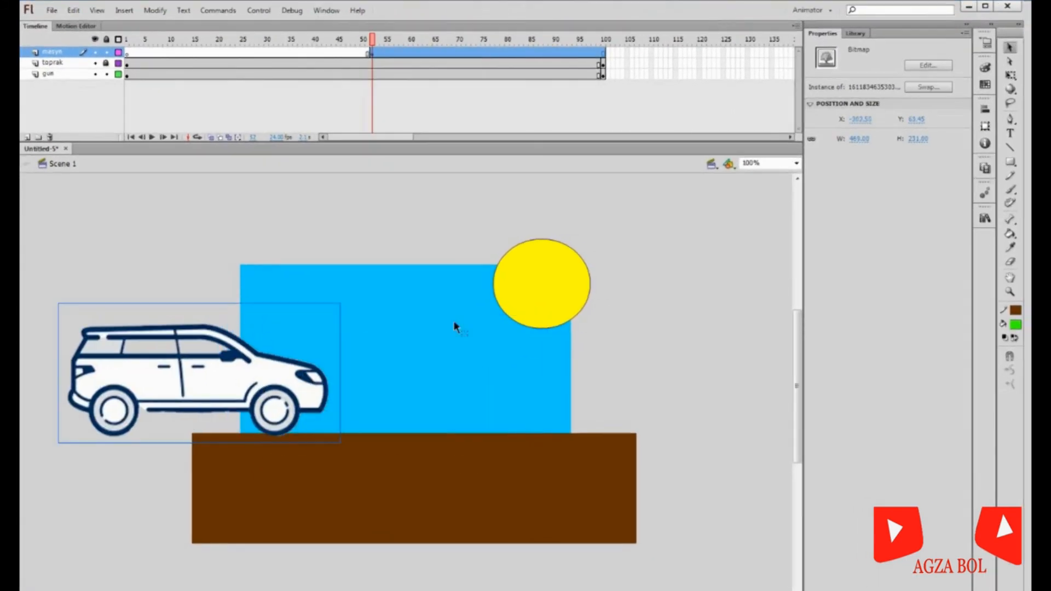
{"action": "left_click", "coordinate": [1011, 76]}
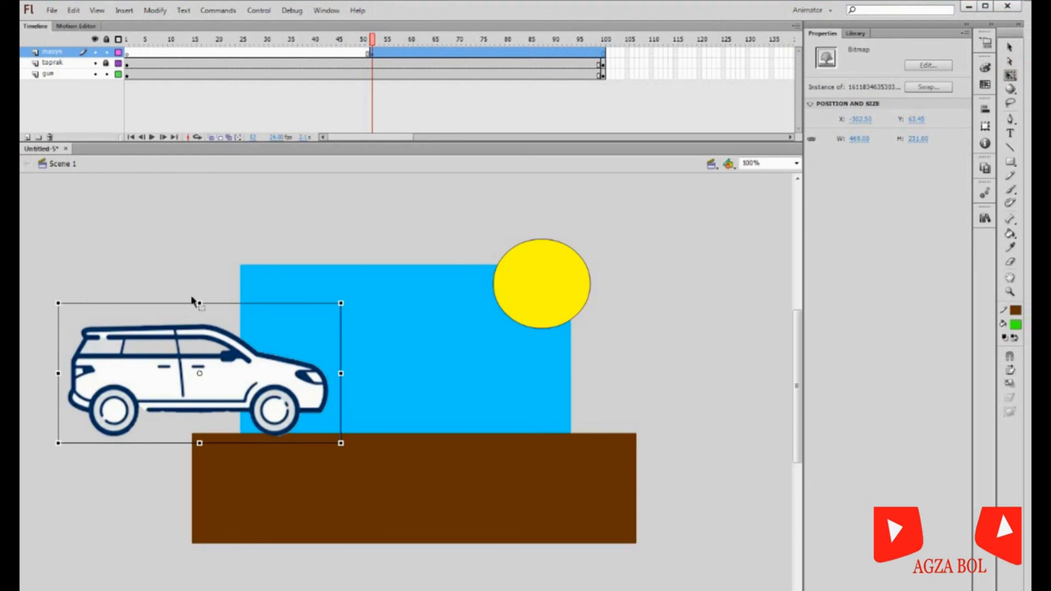
{"action": "left_click_drag", "start_coordinate": [200, 303], "coordinate": [200, 335]}
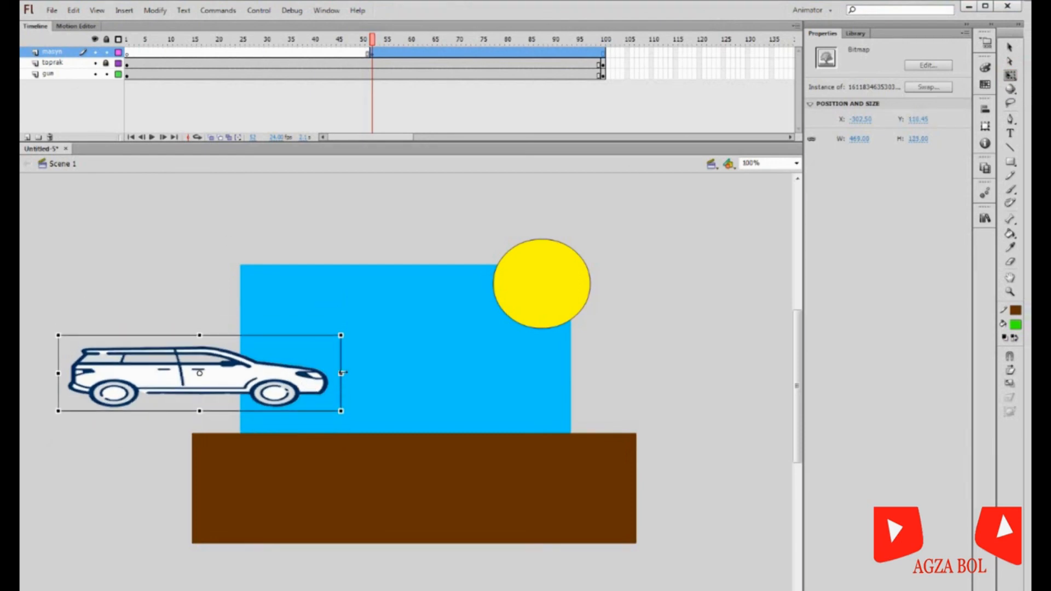
{"action": "left_click_drag", "start_coordinate": [342, 373], "coordinate": [275, 372]}
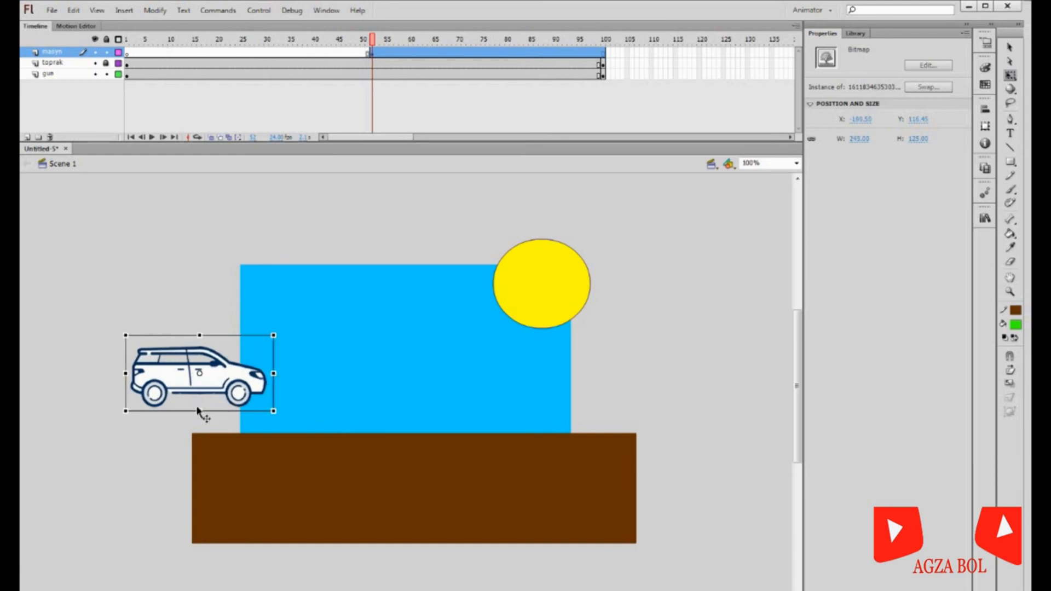
{"action": "left_click_drag", "start_coordinate": [199, 412], "coordinate": [198, 419]}
{"action": "left_click_drag", "start_coordinate": [222, 356], "coordinate": [241, 380]}
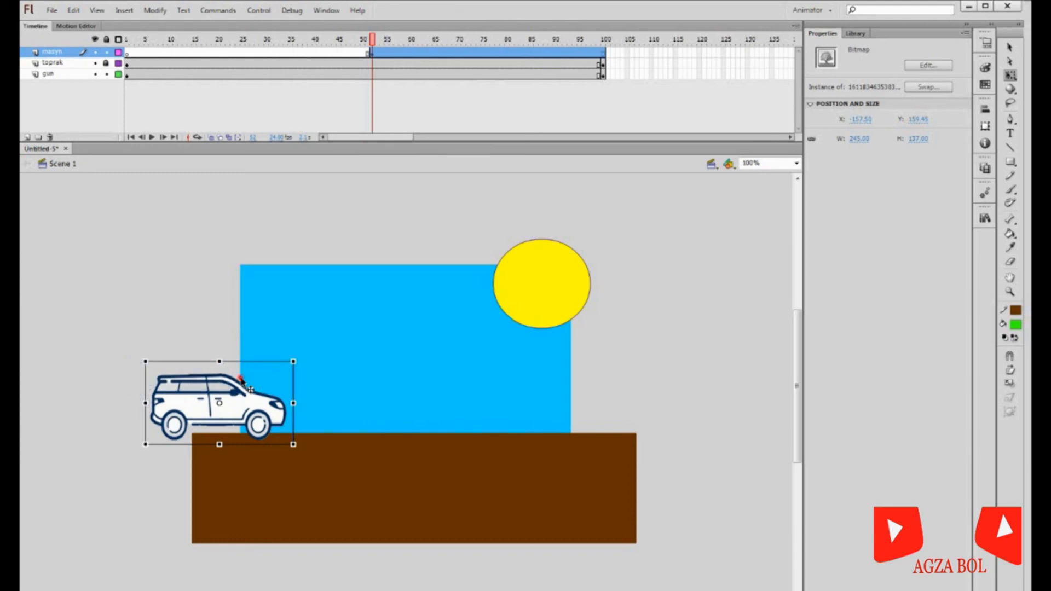
{"action": "key", "text": "Right"}
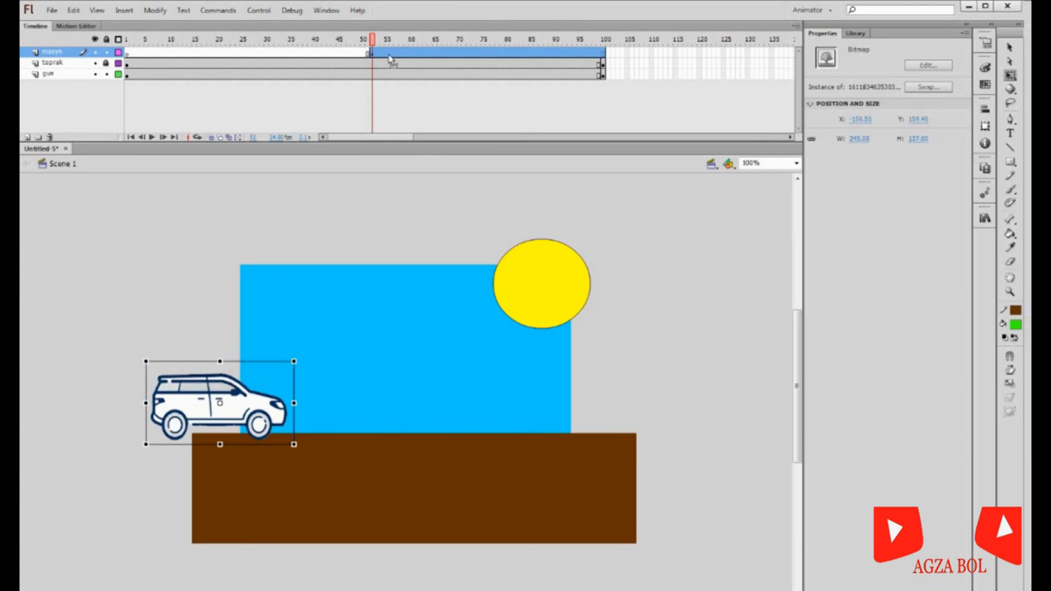
{"action": "left_click", "coordinate": [369, 54]}
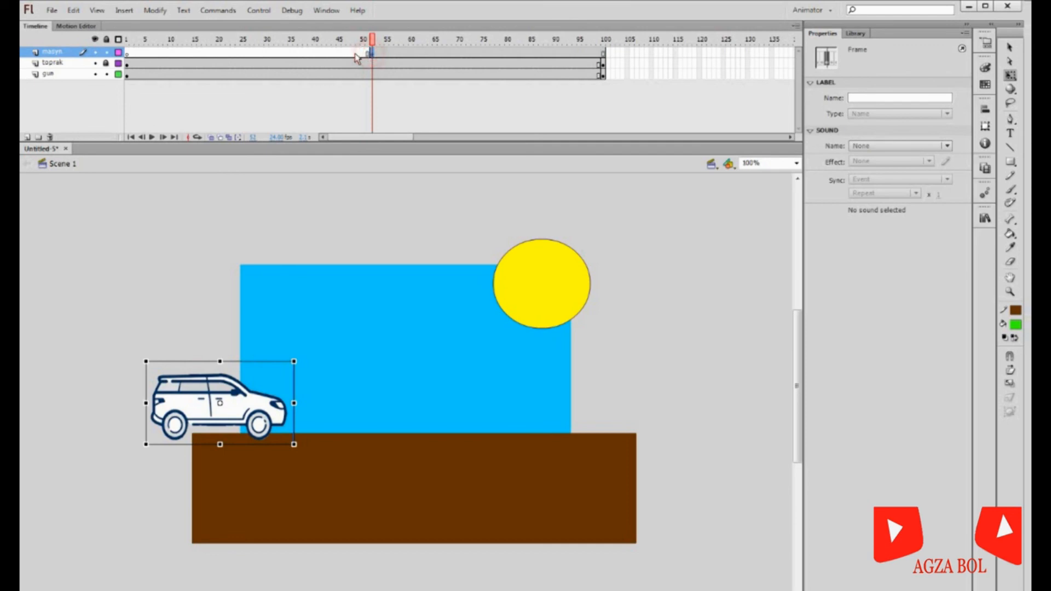
{"action": "left_click", "coordinate": [126, 53]}
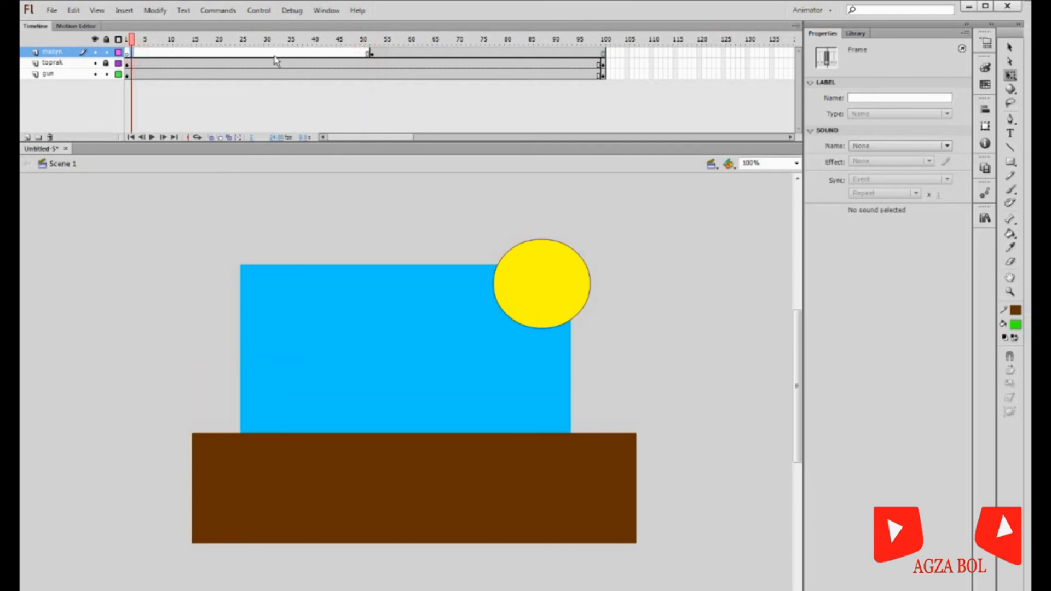
{"action": "left_click", "coordinate": [372, 54]}
{"action": "key", "text": "ctrl+z"}
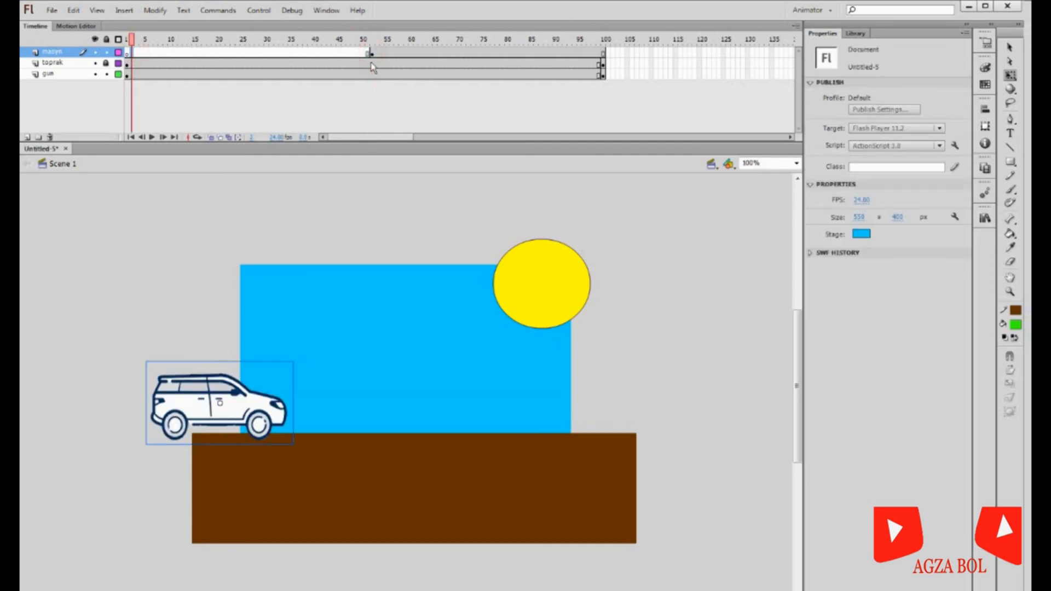
{"action": "key", "text": "ctrl+y"}
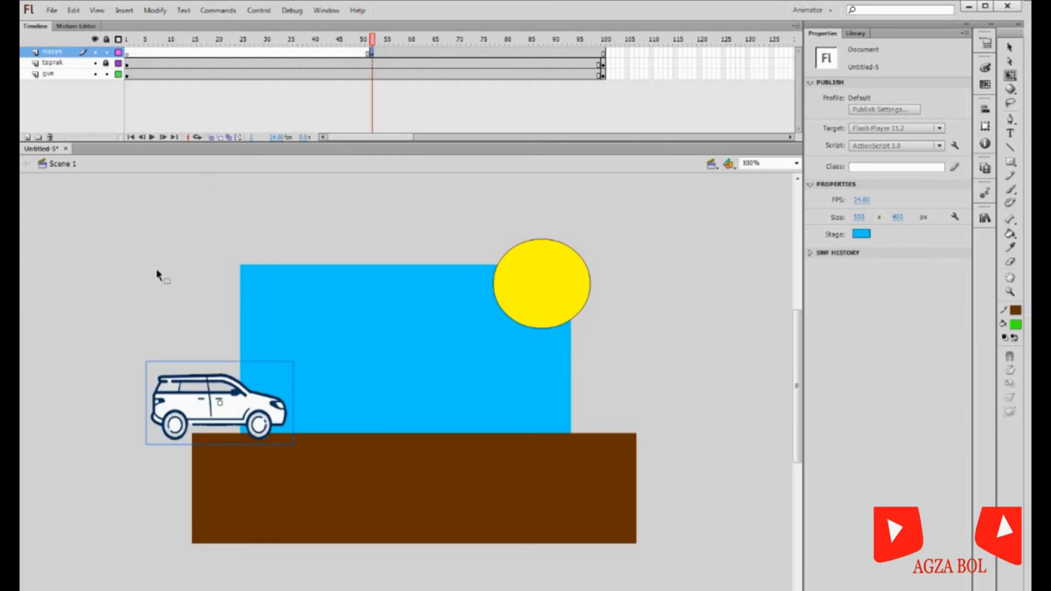
Copy the resized SUV picture and delete the masyn layer that holds it.
{"action": "left_click_drag", "start_coordinate": [97, 306], "coordinate": [351, 483]}
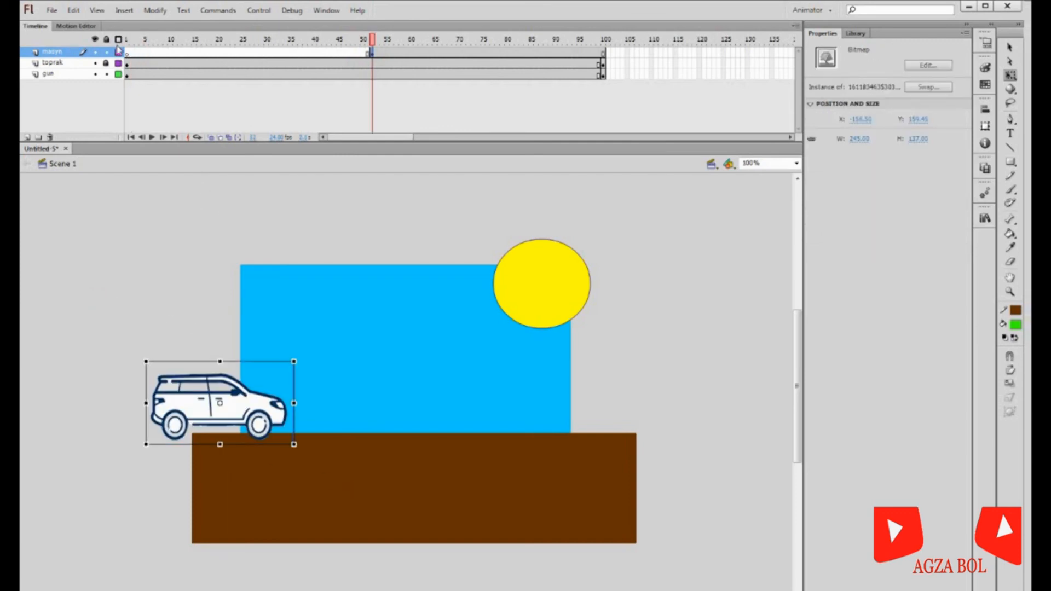
{"action": "right_click", "coordinate": [63, 56]}
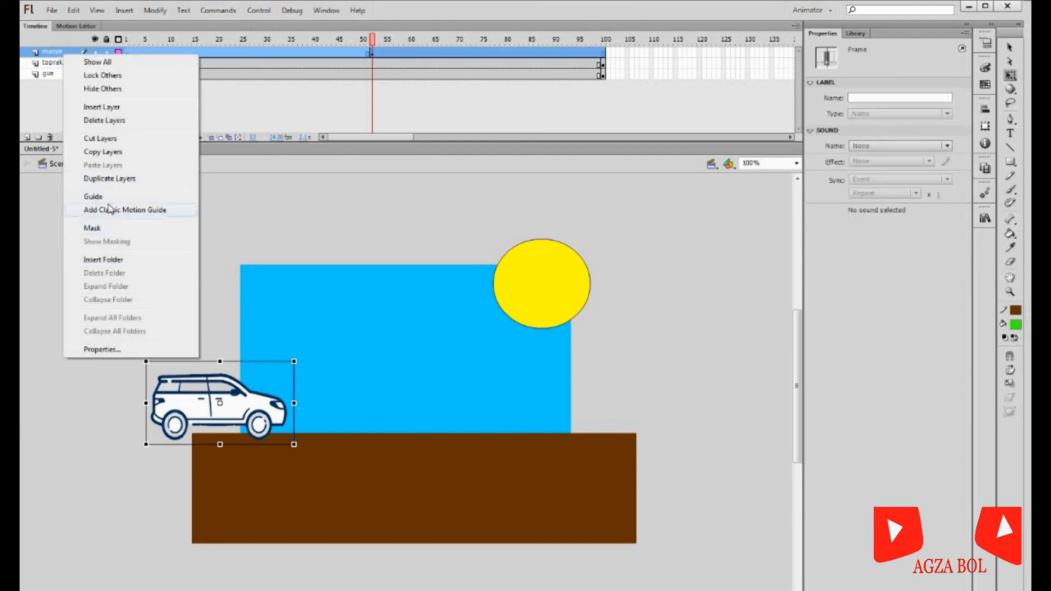
{"action": "left_click", "coordinate": [112, 121]}
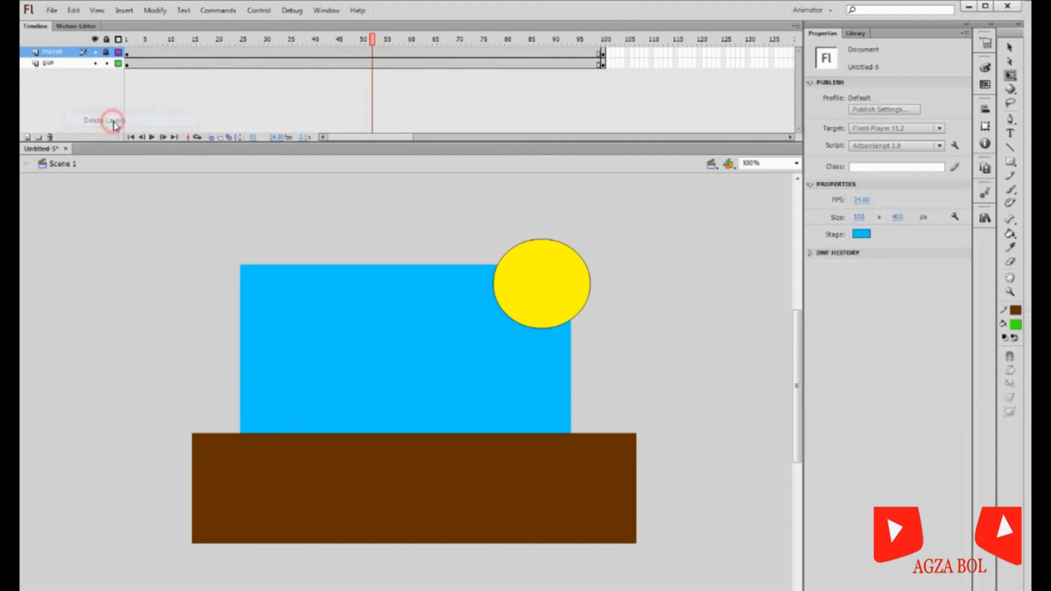
Paste the SUV at frame 1 of a new layer above toprak and move it past the stage's left edge, about X -242, Y 146.
{"action": "left_click", "coordinate": [27, 137]}
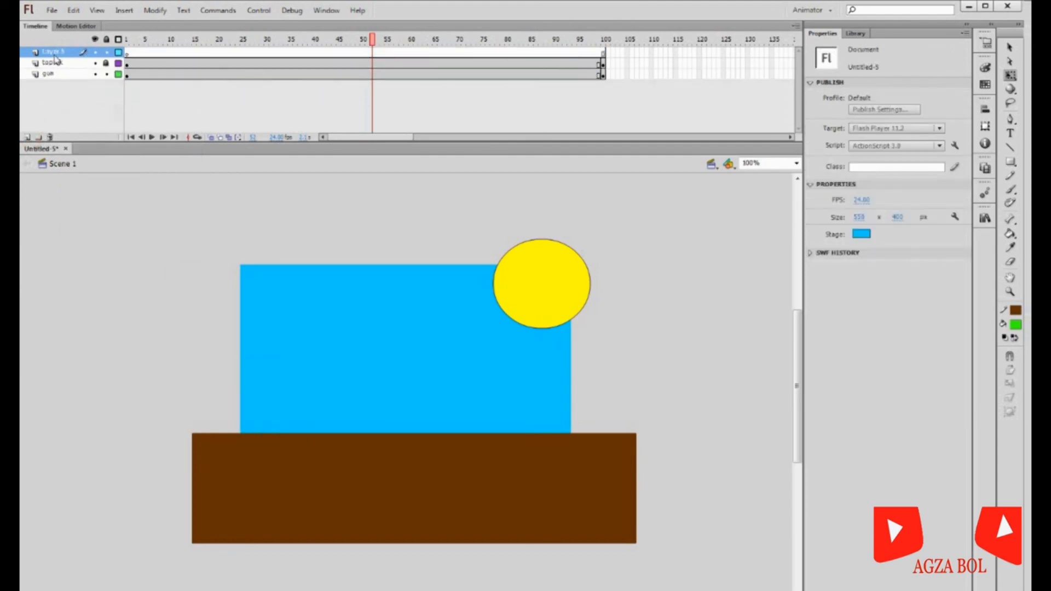
{"action": "left_click_drag", "start_coordinate": [370, 40], "coordinate": [125, 67]}
{"action": "key", "text": "ctrl+v"}
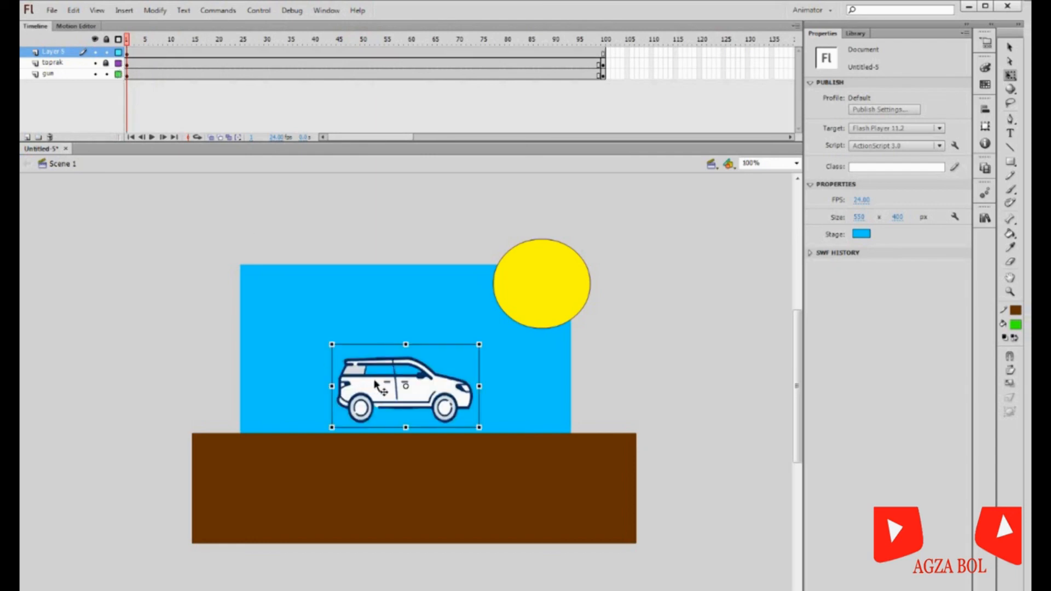
{"action": "left_click_drag", "start_coordinate": [399, 390], "coordinate": [168, 395]}
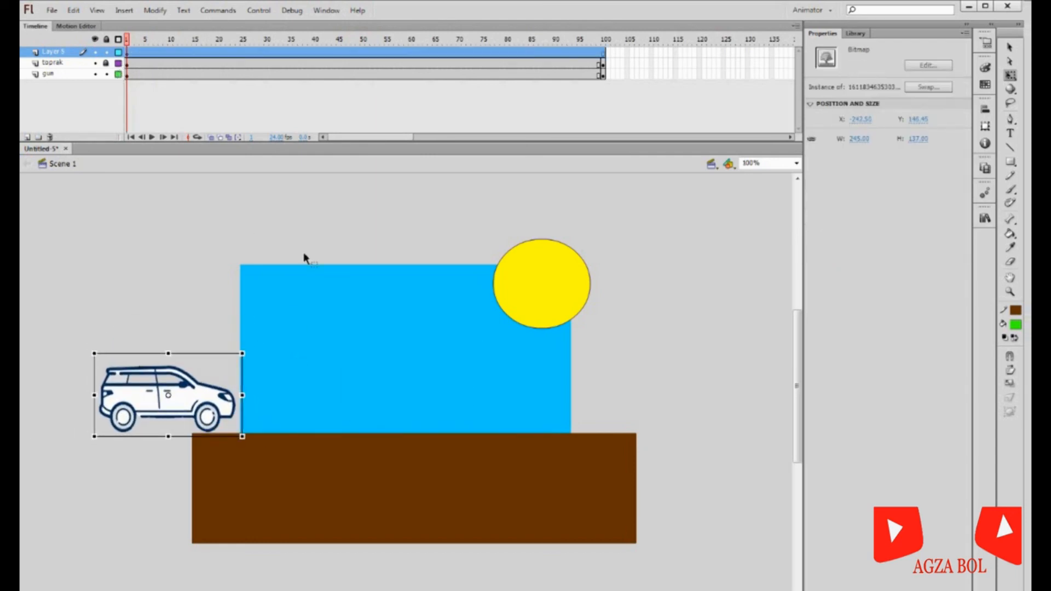
Insert a keyframe at frame 100 of the SUV's layer and move the SUV out past the stage's right edge there.
{"action": "left_click", "coordinate": [604, 52]}
{"action": "right_click", "coordinate": [604, 53]}
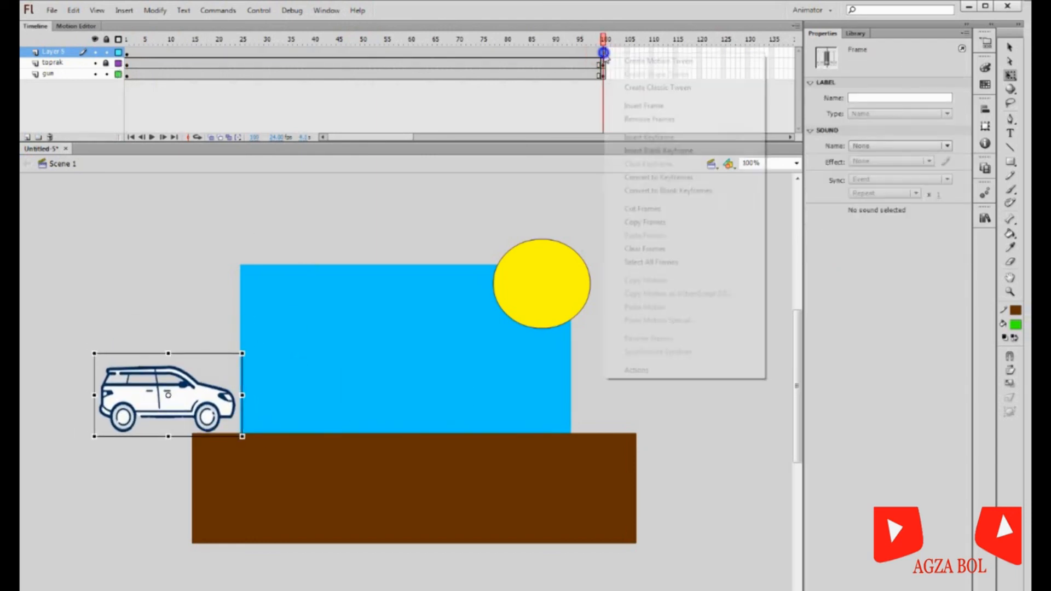
{"action": "left_click", "coordinate": [665, 142]}
{"action": "left_click_drag", "start_coordinate": [205, 387], "coordinate": [670, 394]}
Try to create a motion tween between the SUV layer's two keyframes.
{"action": "right_click", "coordinate": [379, 55]}
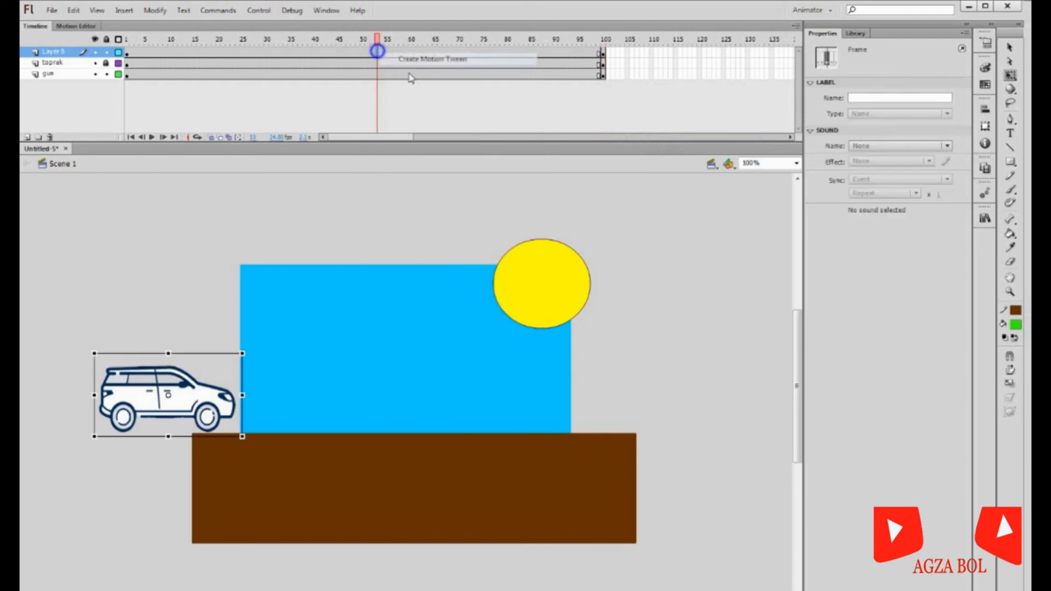
{"action": "left_click", "coordinate": [411, 61]}
{"action": "right_click", "coordinate": [373, 53]}
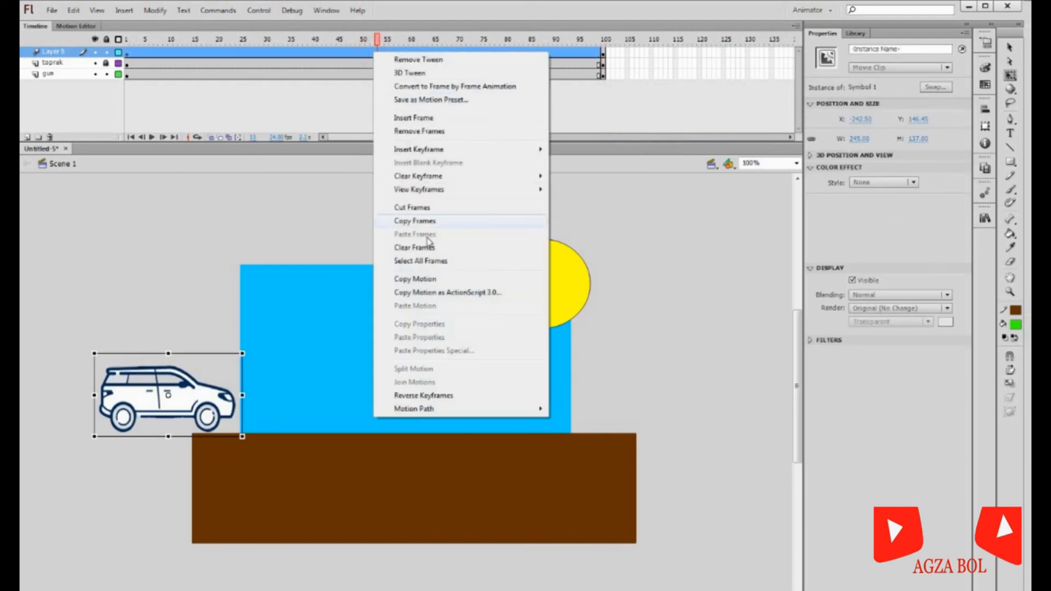
{"action": "left_click", "coordinate": [343, 54]}
{"action": "left_click", "coordinate": [553, 94]}
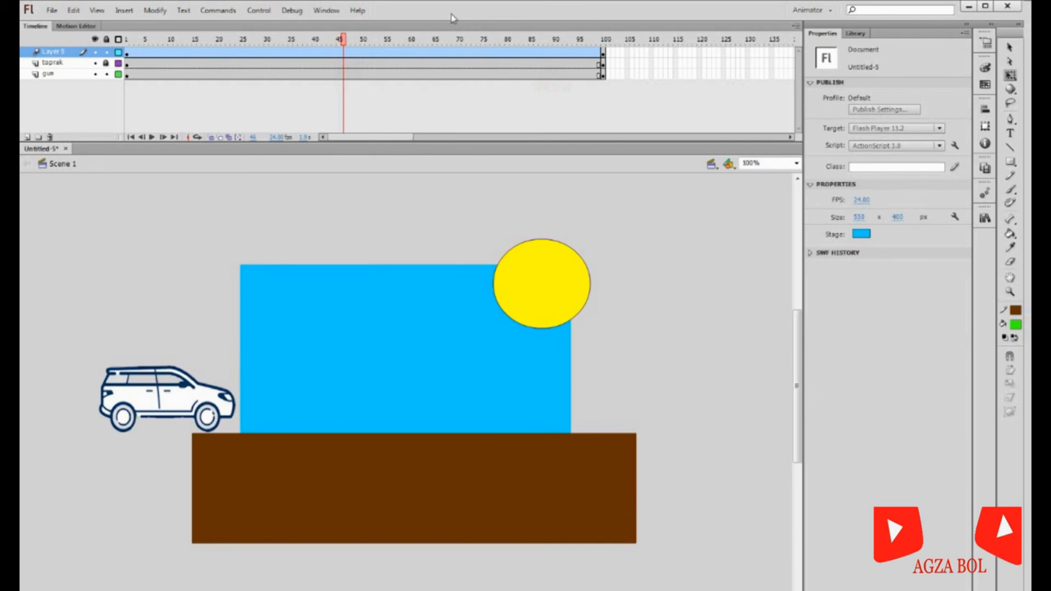
{"action": "left_click", "coordinate": [374, 53]}
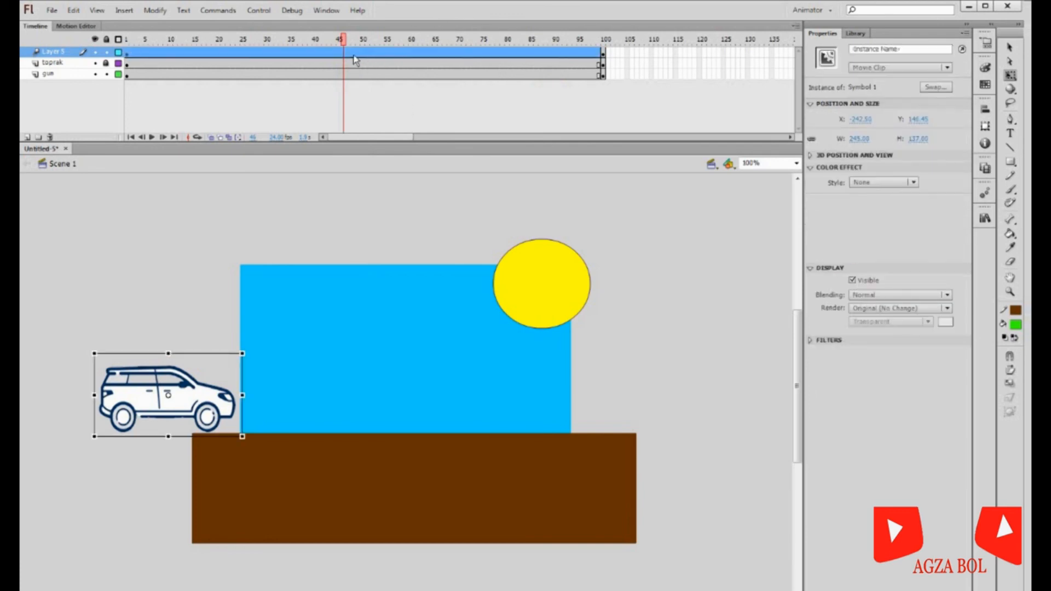
Create a classic tween between frames 1 and 100 of the SUV's layer, play it on the timeline and test the movie.
{"action": "right_click", "coordinate": [371, 55]}
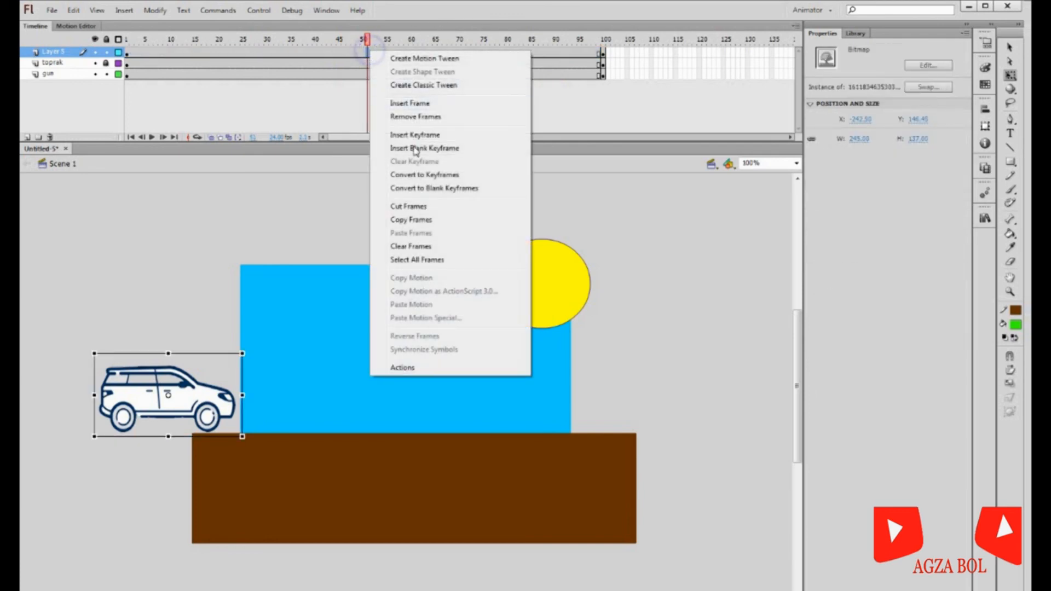
{"action": "left_click", "coordinate": [431, 85]}
{"action": "key", "text": "Return"}
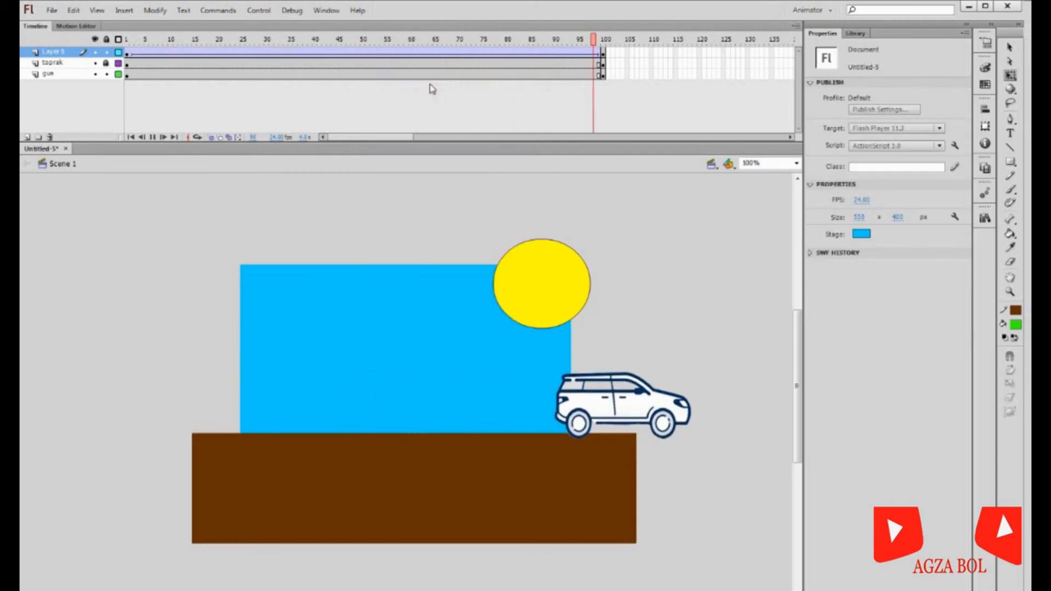
{"action": "key", "text": "ctrl+Return"}
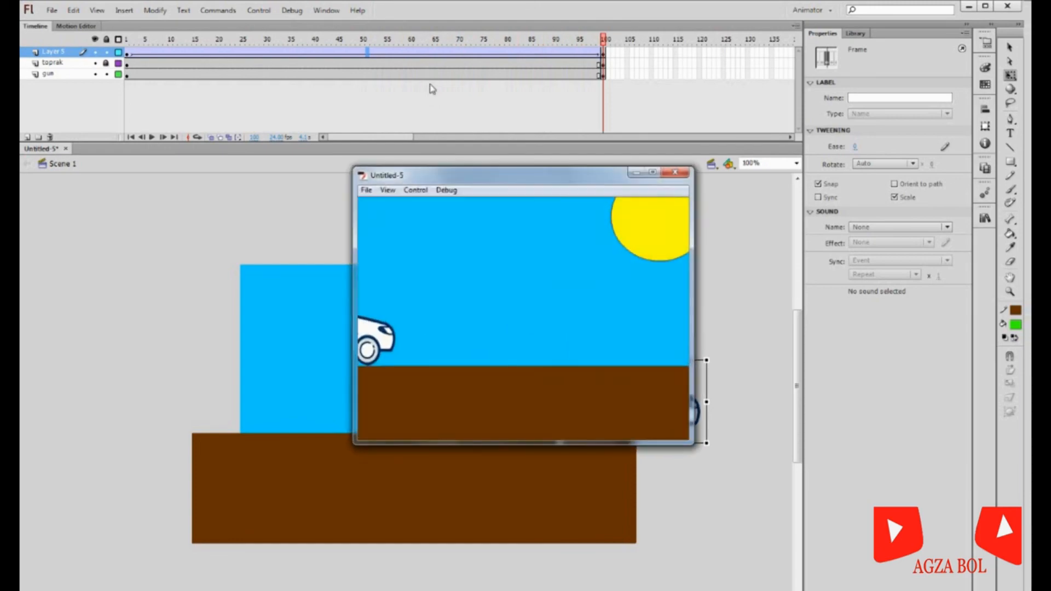